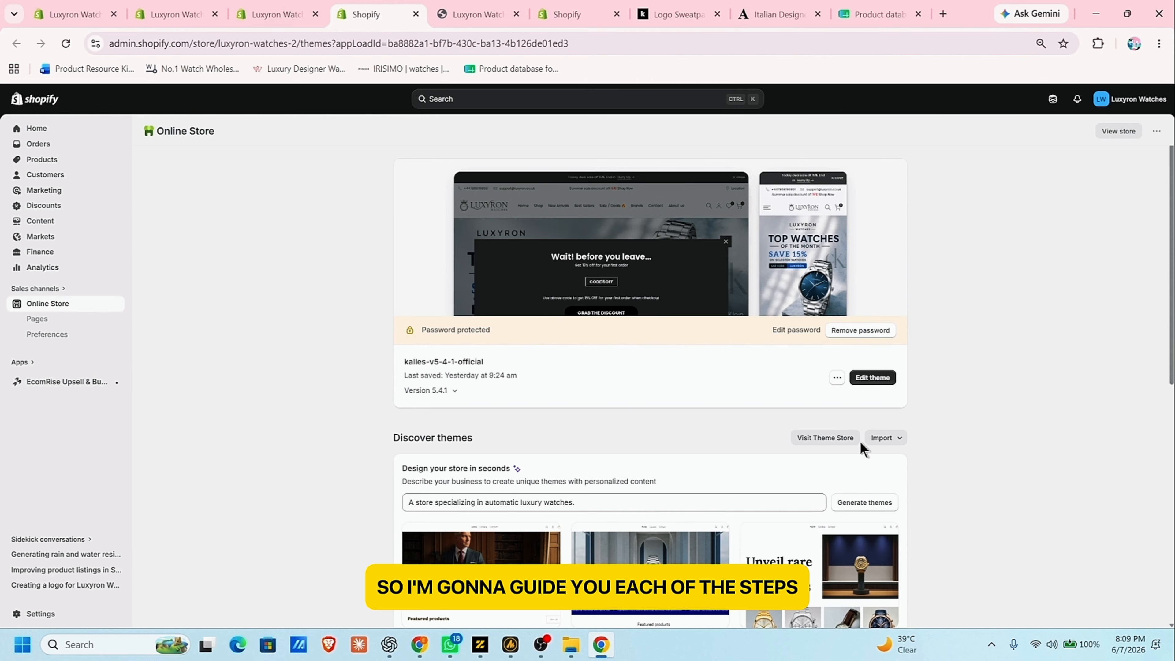
# - Open the Shopify Theme Store in a new browser tab from the Online Store themes page
pyautogui.scroll(-1, 858, 361)
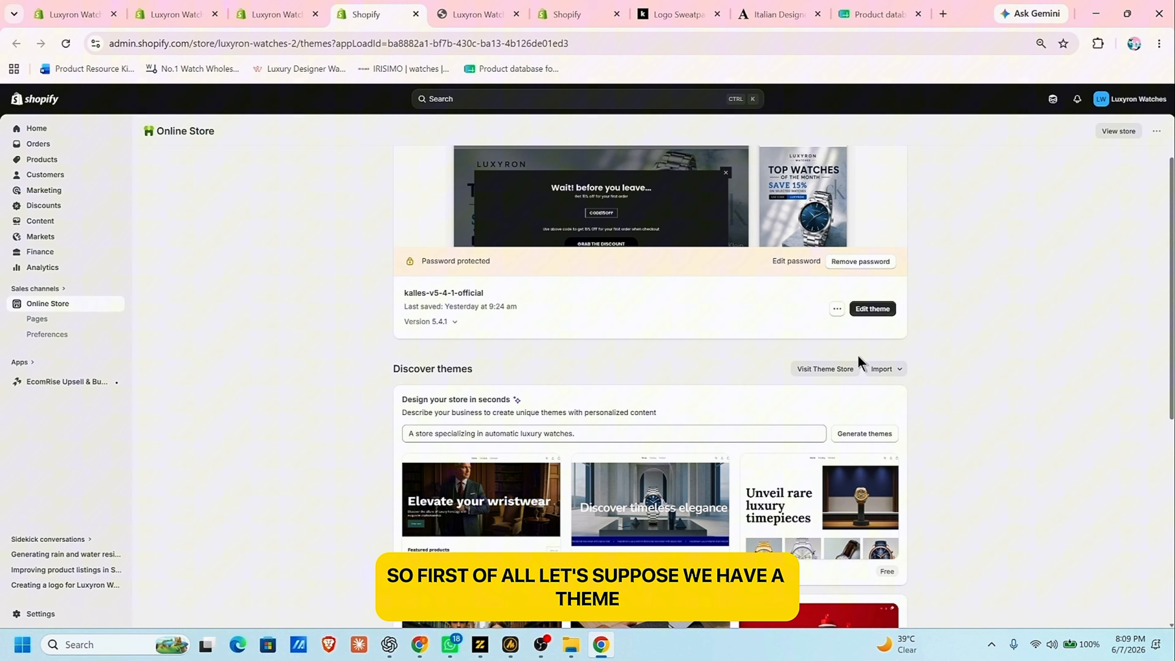
pyautogui.click(889, 371)
pyautogui.click(1006, 364)
pyautogui.rightClick(834, 368)
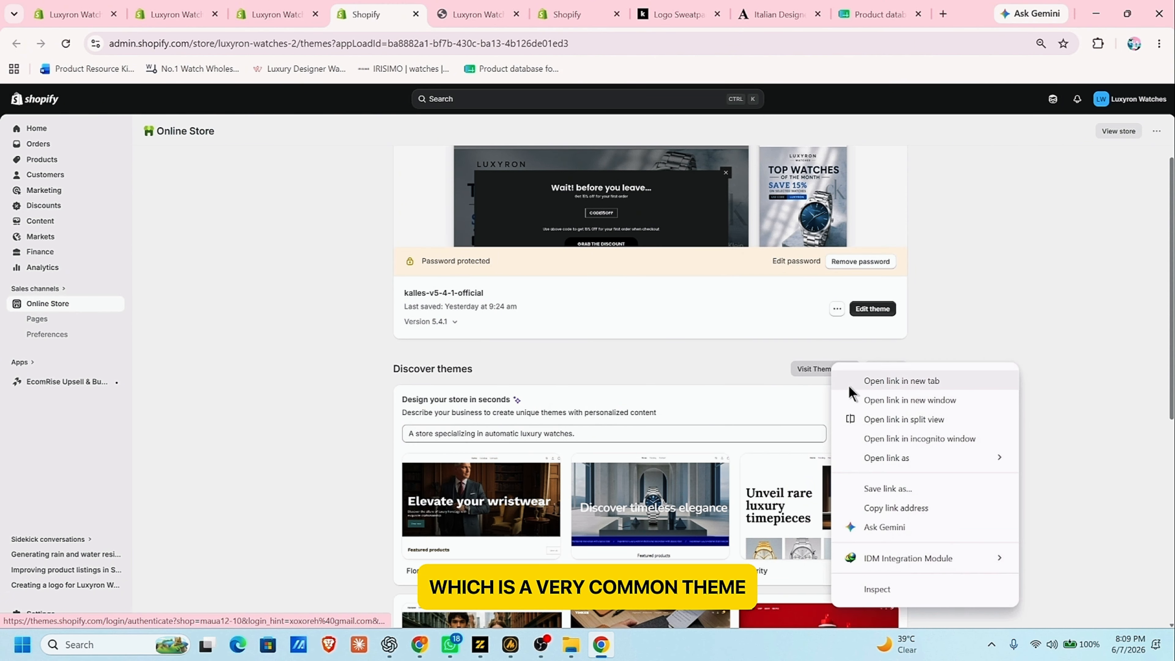
pyautogui.click(879, 381)
pyautogui.click(413, 7)
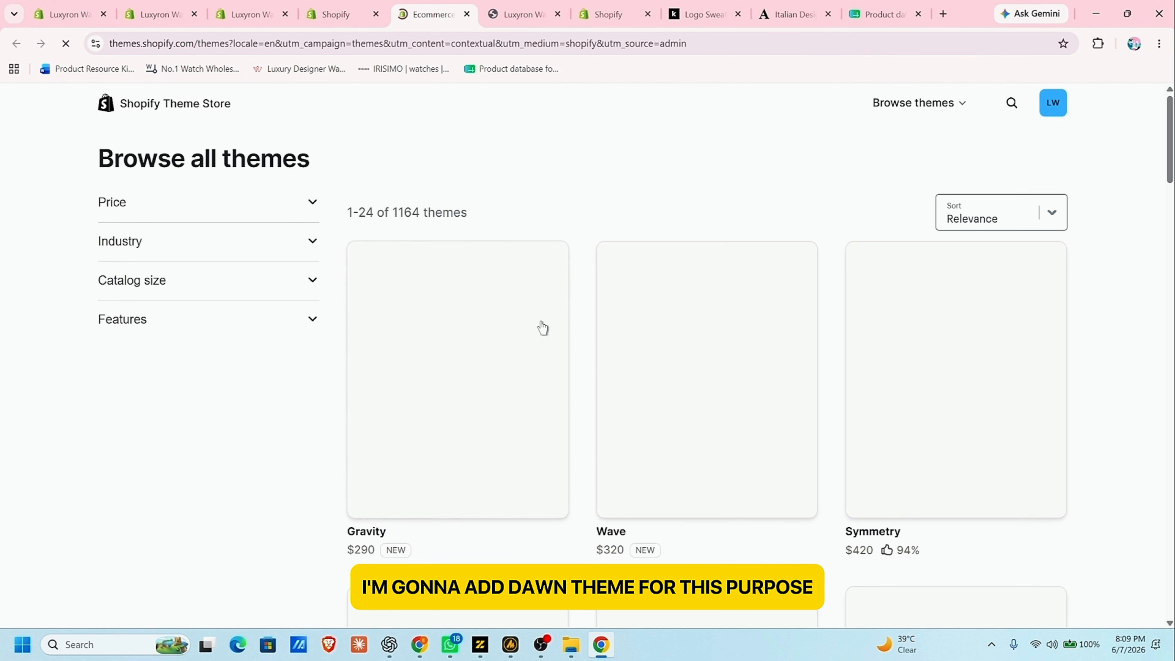
# - Search the Theme Store for "dawn" and add the free Dawn theme to the store
pyautogui.click(1011, 104)
pyautogui.write('d')
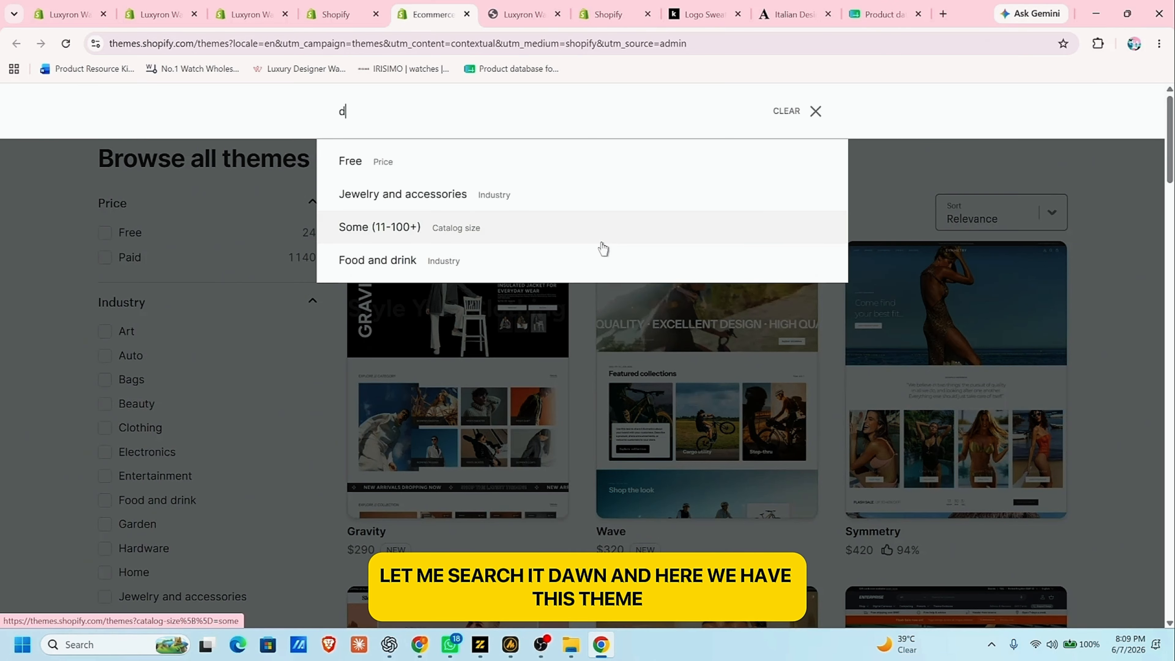
pyautogui.write('awn')
pyautogui.press('Return')
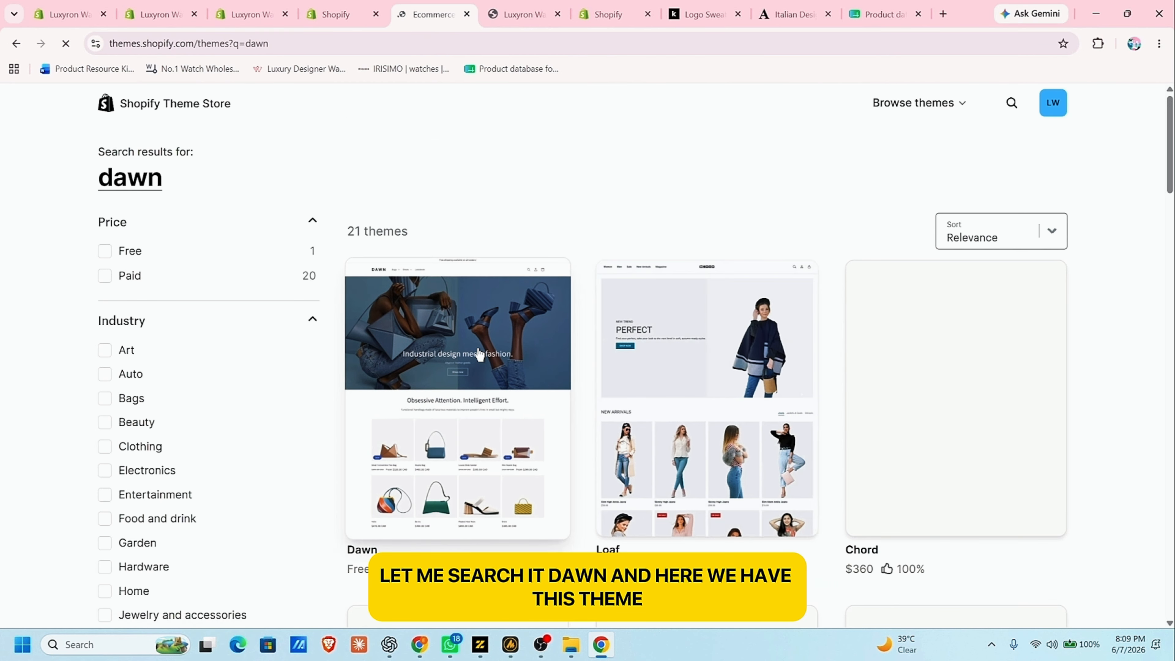
pyautogui.click(436, 397)
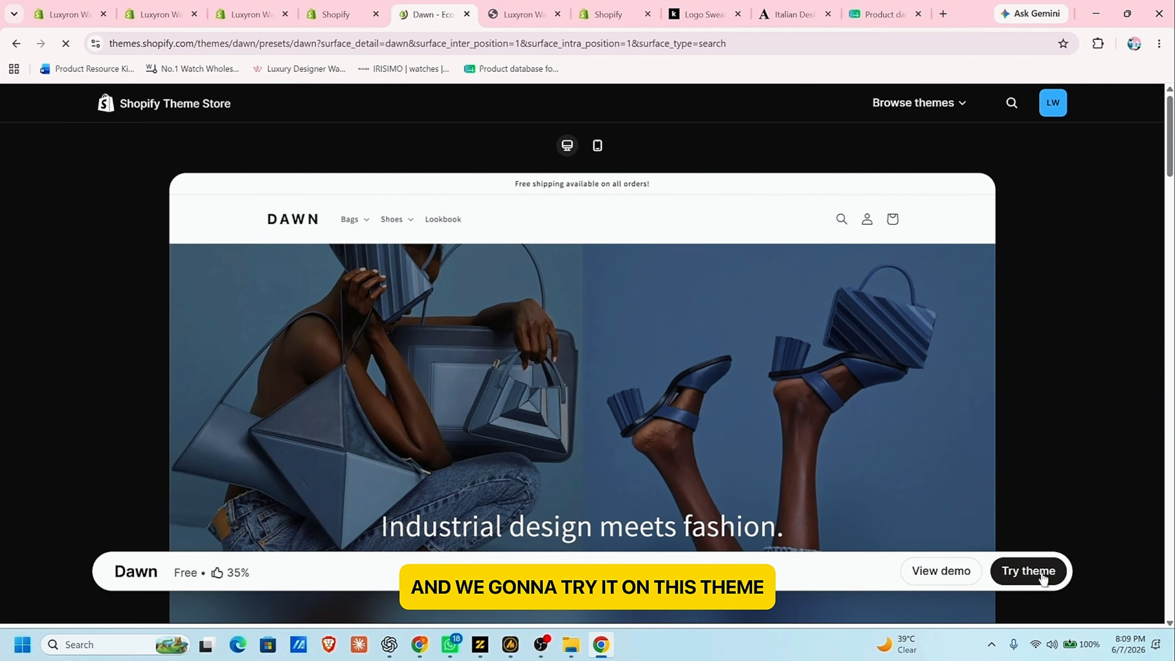
pyautogui.click(1029, 572)
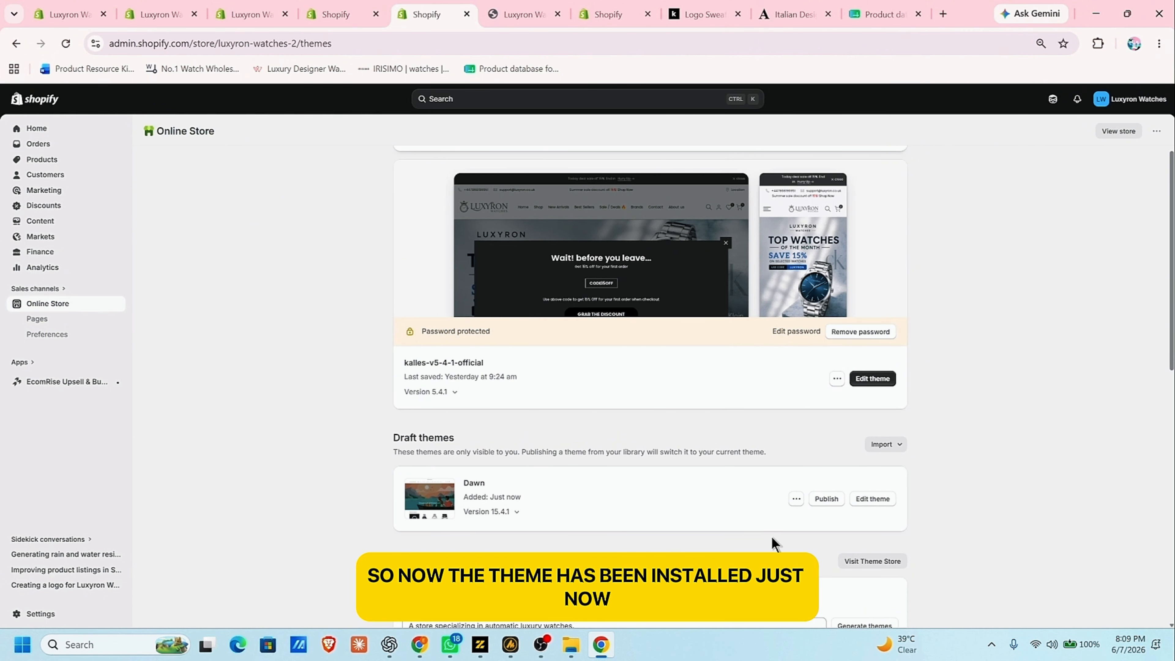
# - Open the Dawn draft theme in the theme editor in a new browser tab
pyautogui.rightClick(876, 504)
pyautogui.click(937, 289)
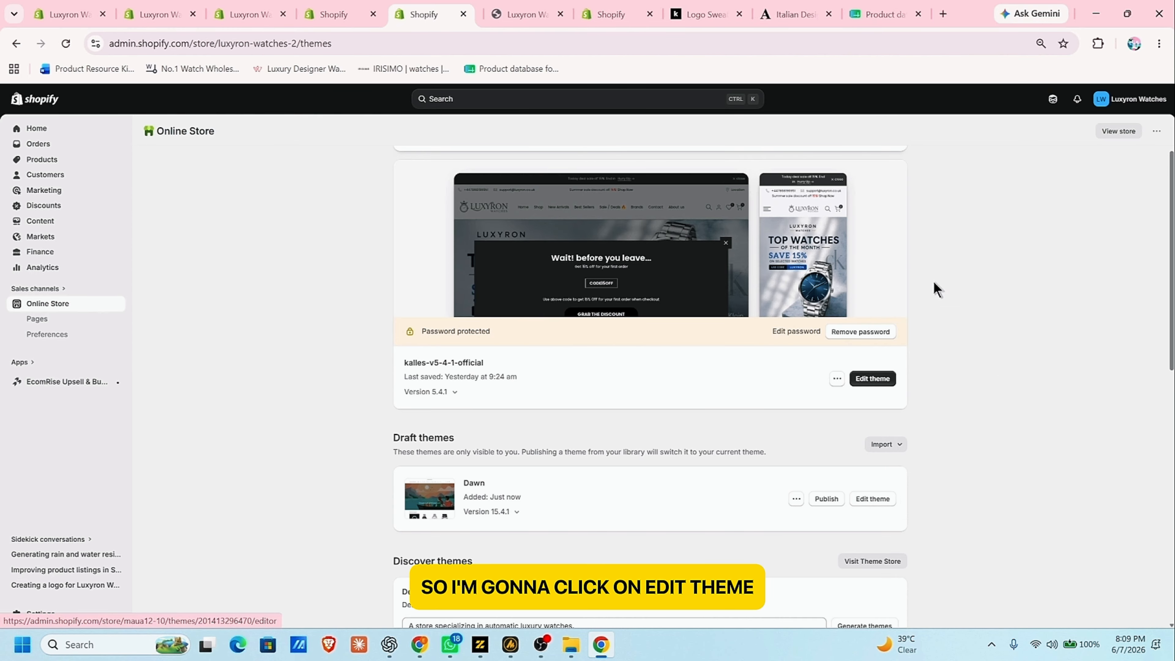
pyautogui.click(476, 14)
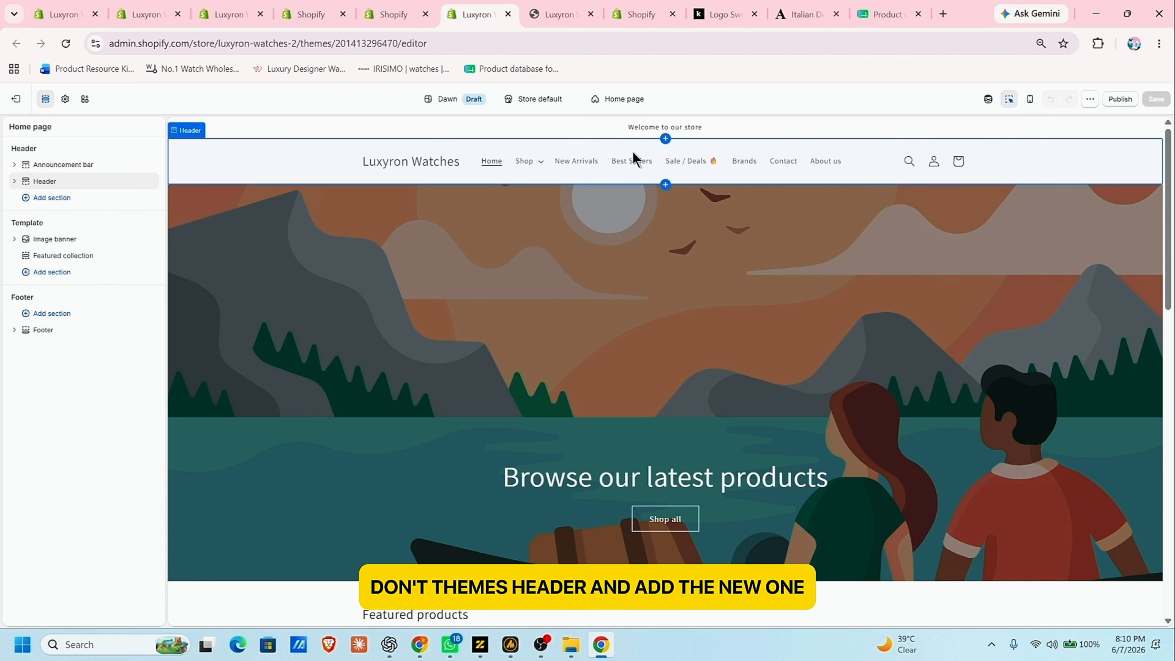
# - Turn off the preview inspector and check which sections can be added to the Header group
pyautogui.click(1009, 101)
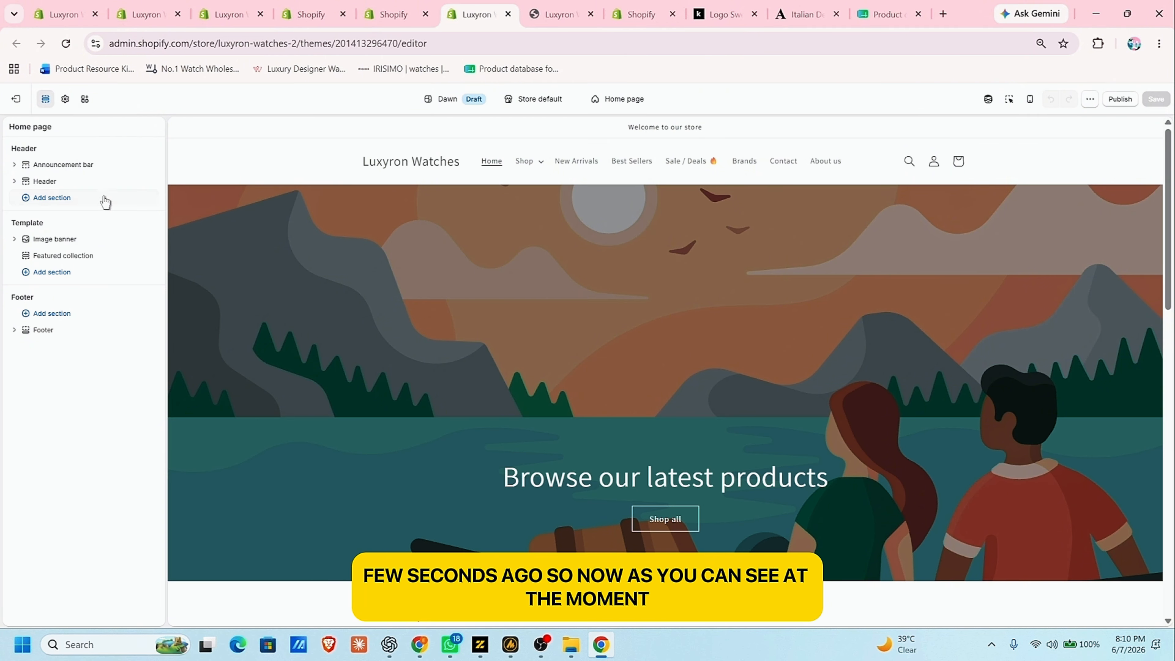
pyautogui.click(70, 199)
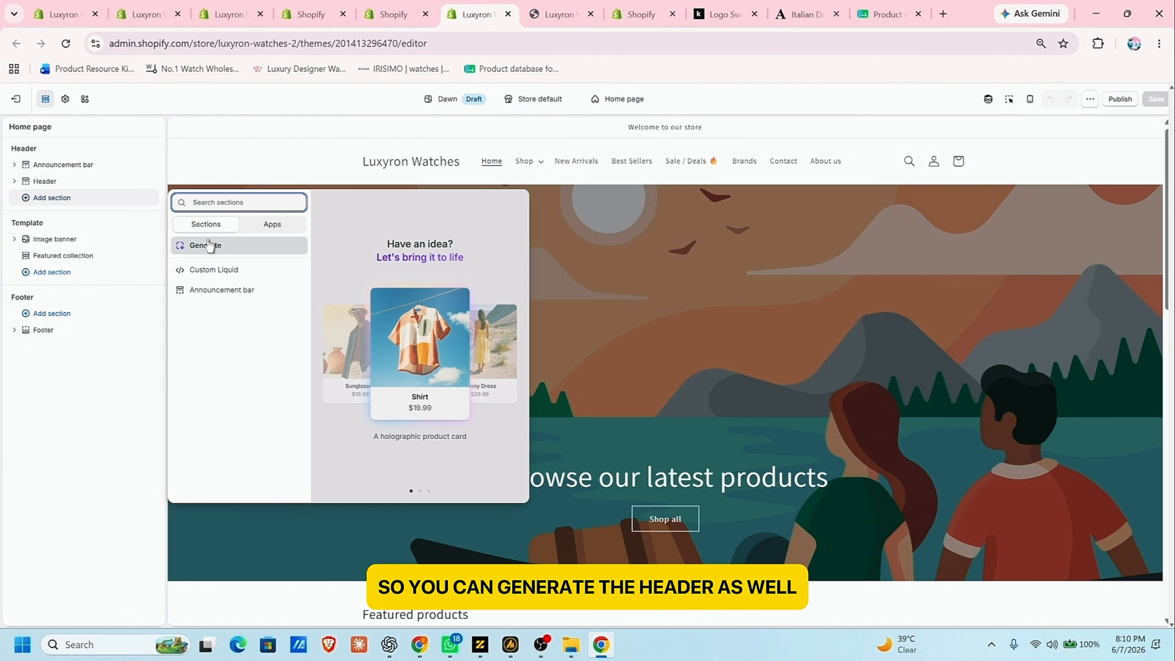
pyautogui.click(115, 404)
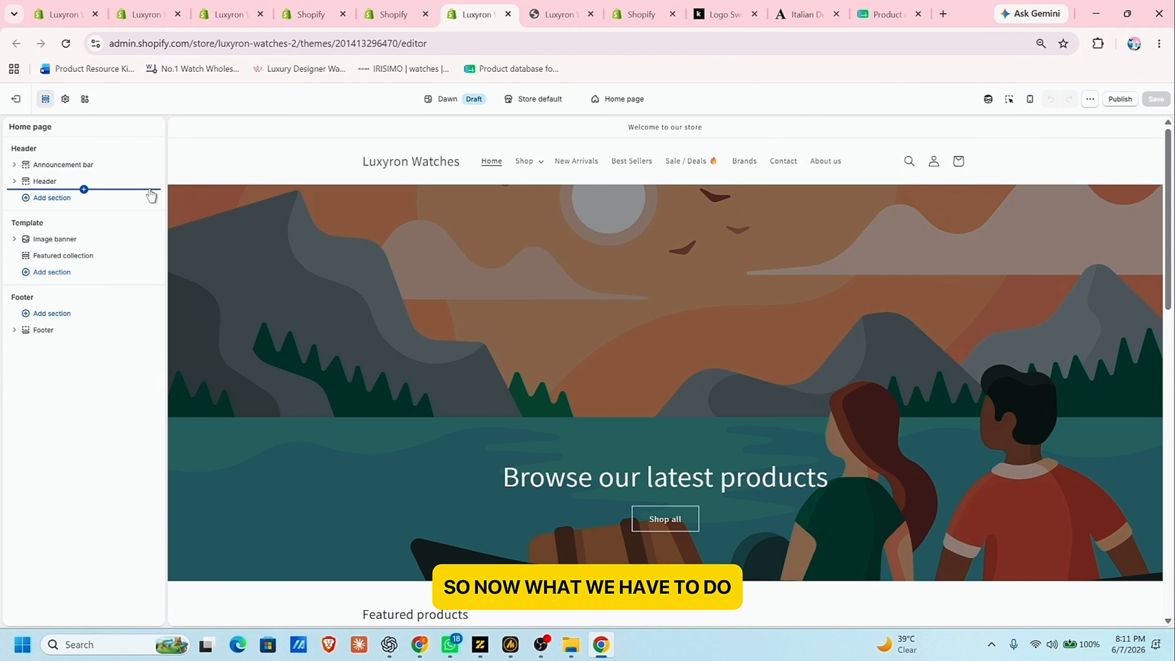
# - Switch to File Explorer and select luxury-mobile-drawer.liquid and luxury-mega-menu.liquid in the Codes Header snippets folder
pyautogui.click(571, 651)
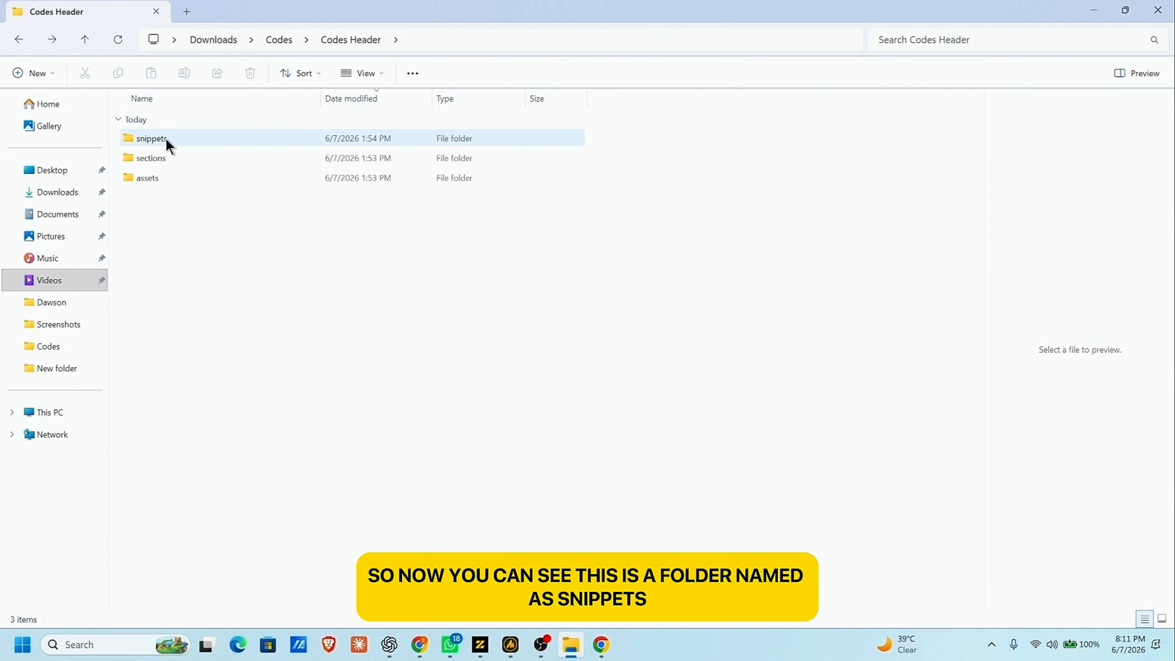
pyautogui.moveTo(156, 143)
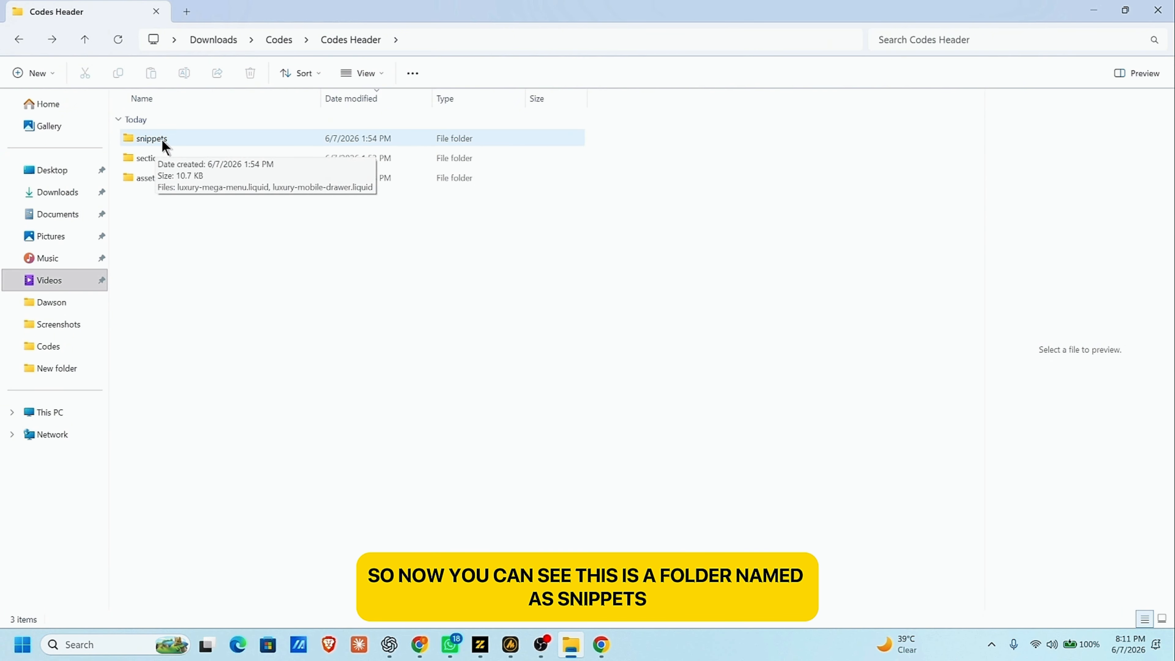
pyautogui.doubleClick(164, 142)
pyautogui.moveTo(162, 222); pyautogui.dragTo(185, 145)
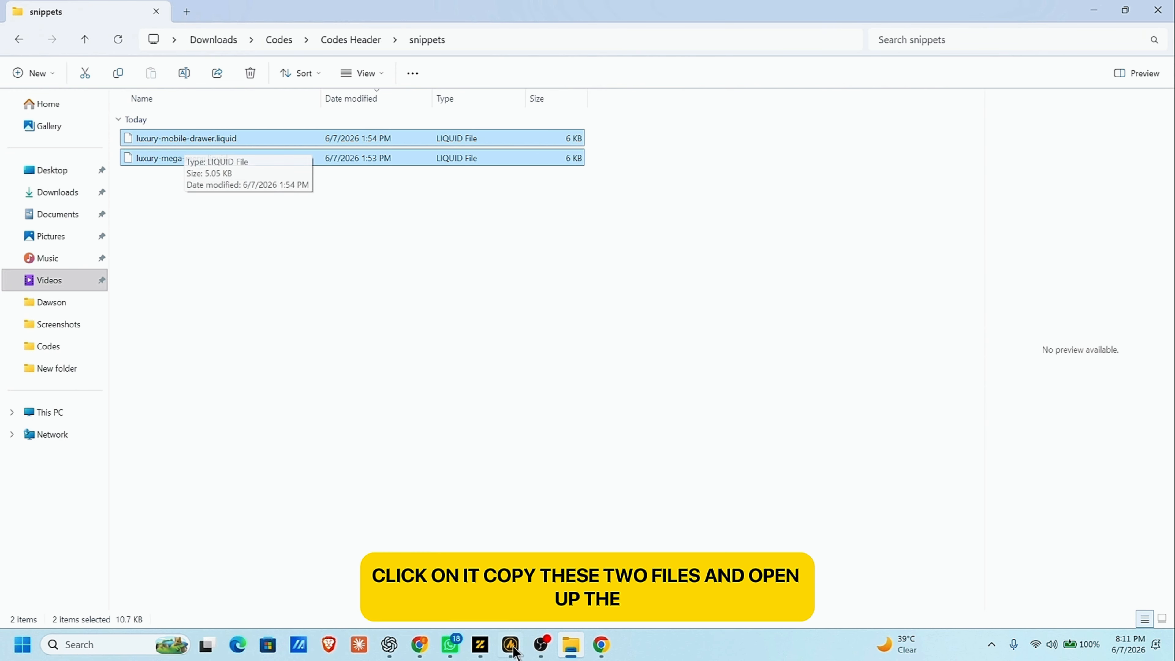
# - Return to the theme editor in Chrome and open the Dawn theme's code editor
pyautogui.click(603, 646)
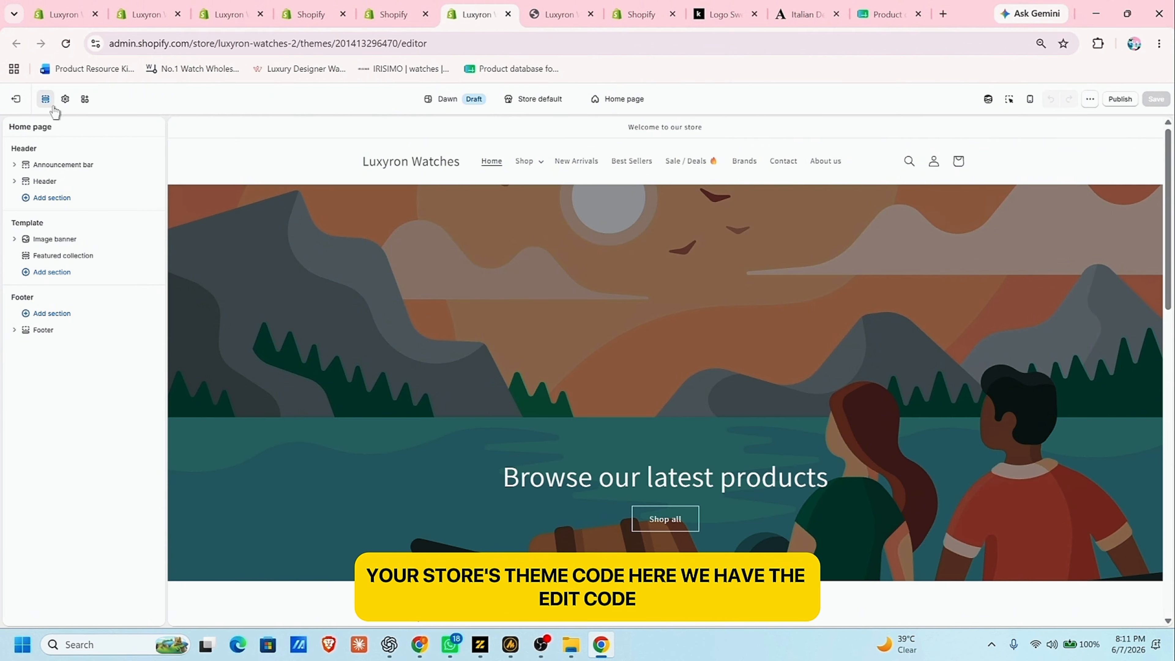
pyautogui.click(1090, 99)
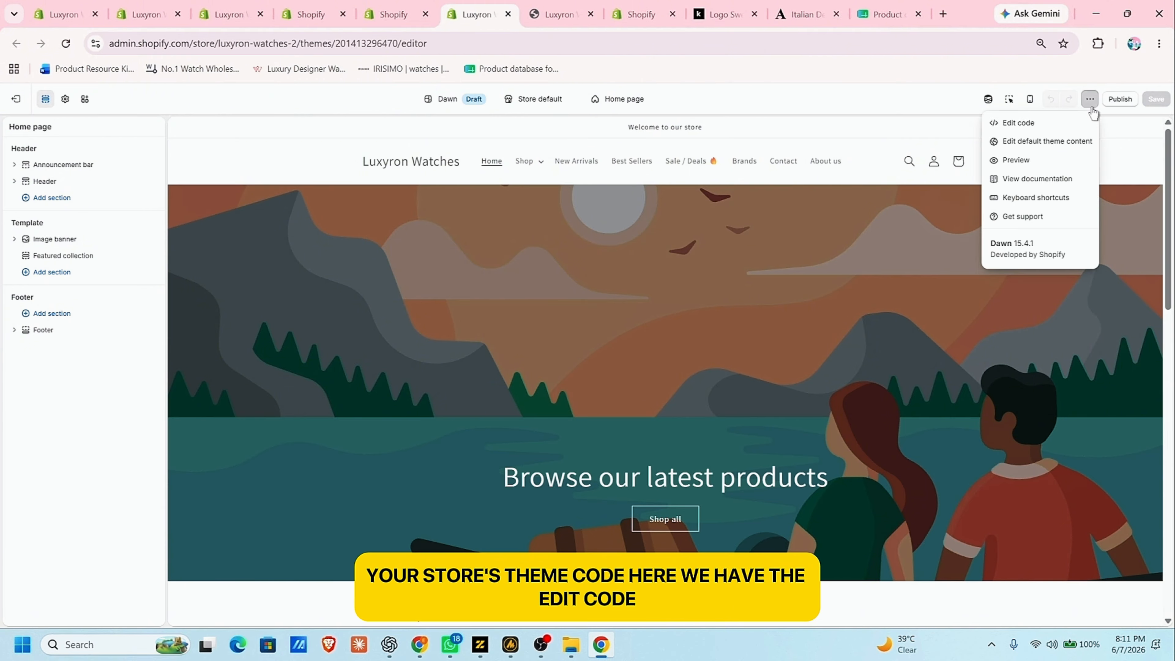
pyautogui.click(1019, 132)
pyautogui.click(509, 12)
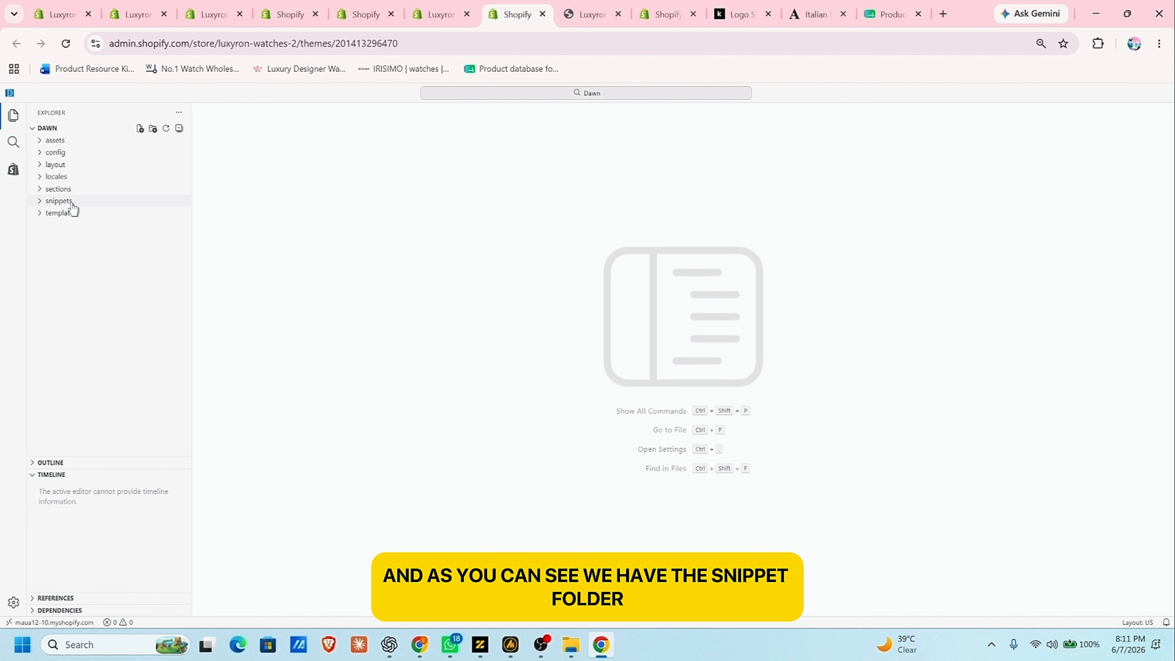
# - Upload luxury-mobile-drawer.liquid and luxury-mega-menu.liquid from File Explorer into the theme's snippets folder
pyautogui.click(72, 203)
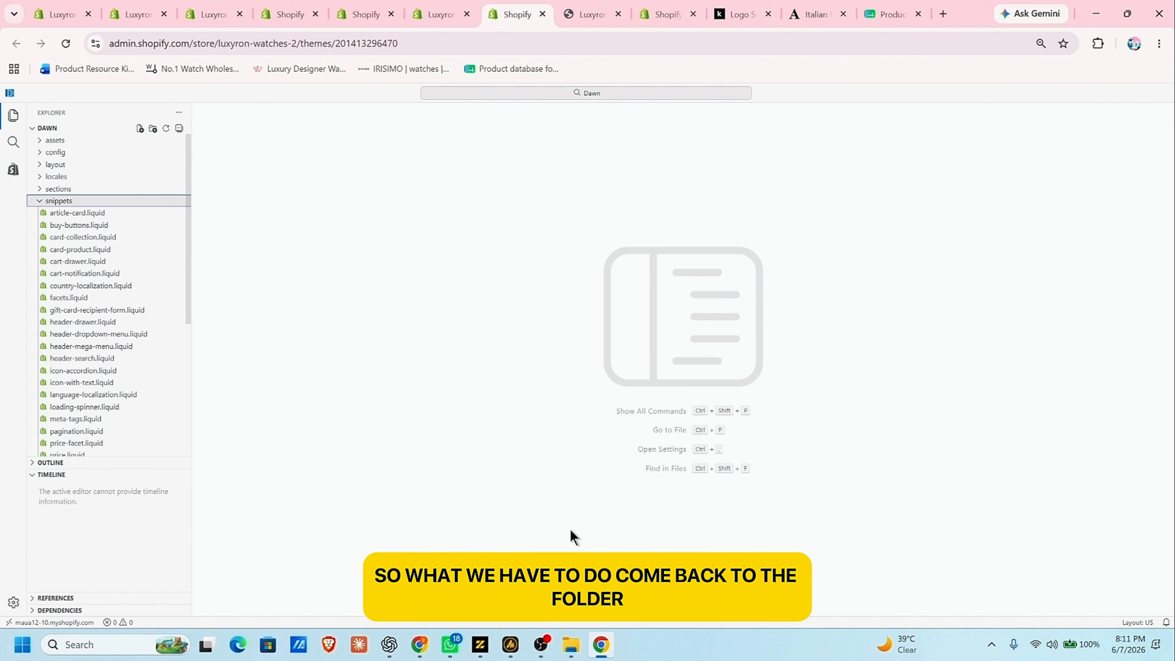
pyautogui.click(571, 645)
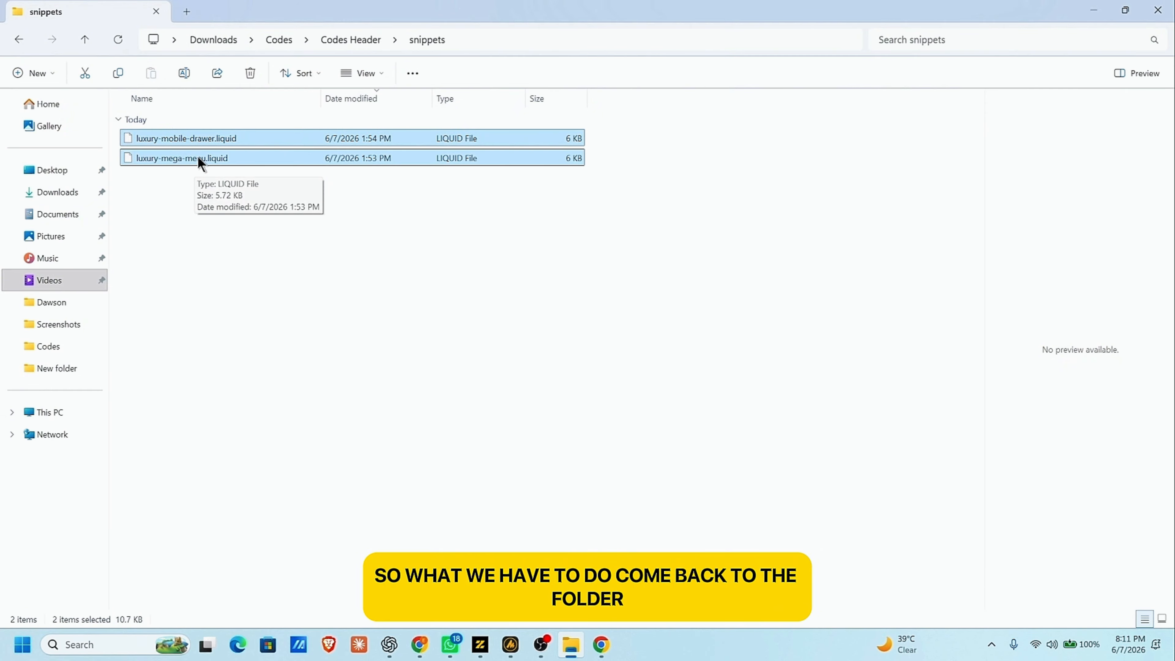
pyautogui.moveTo(192, 164); pyautogui.dragTo(78, 227)
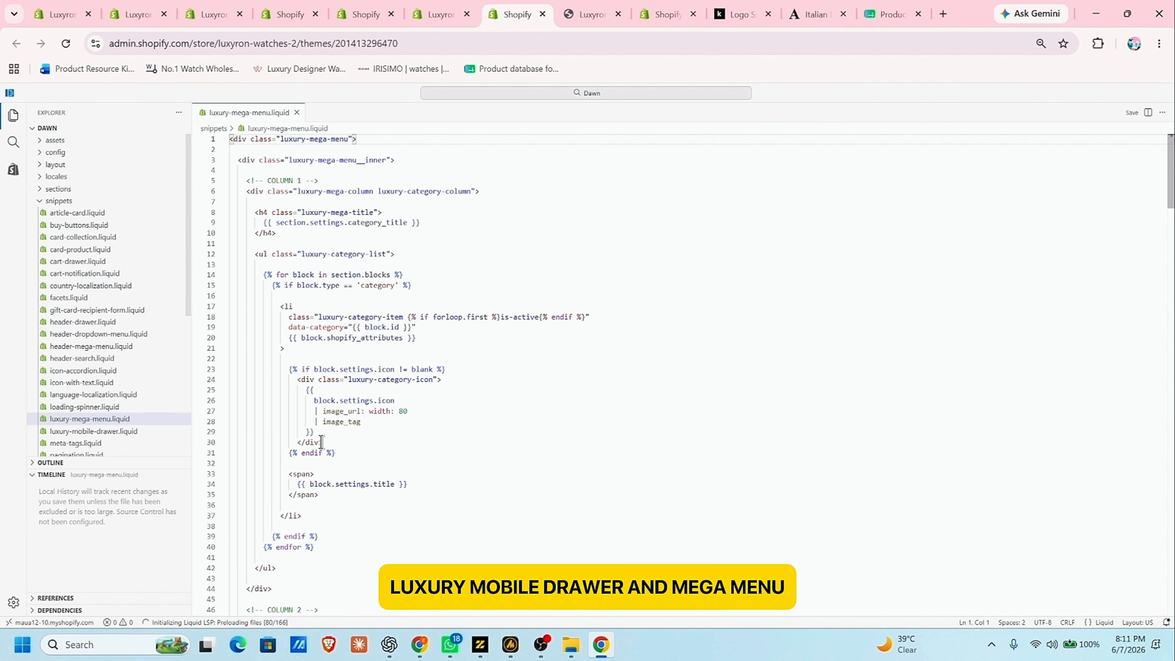
# - Upload luxury-header.liquid from the local sections folder in File Explorer into the theme's sections folder
pyautogui.click(571, 645)
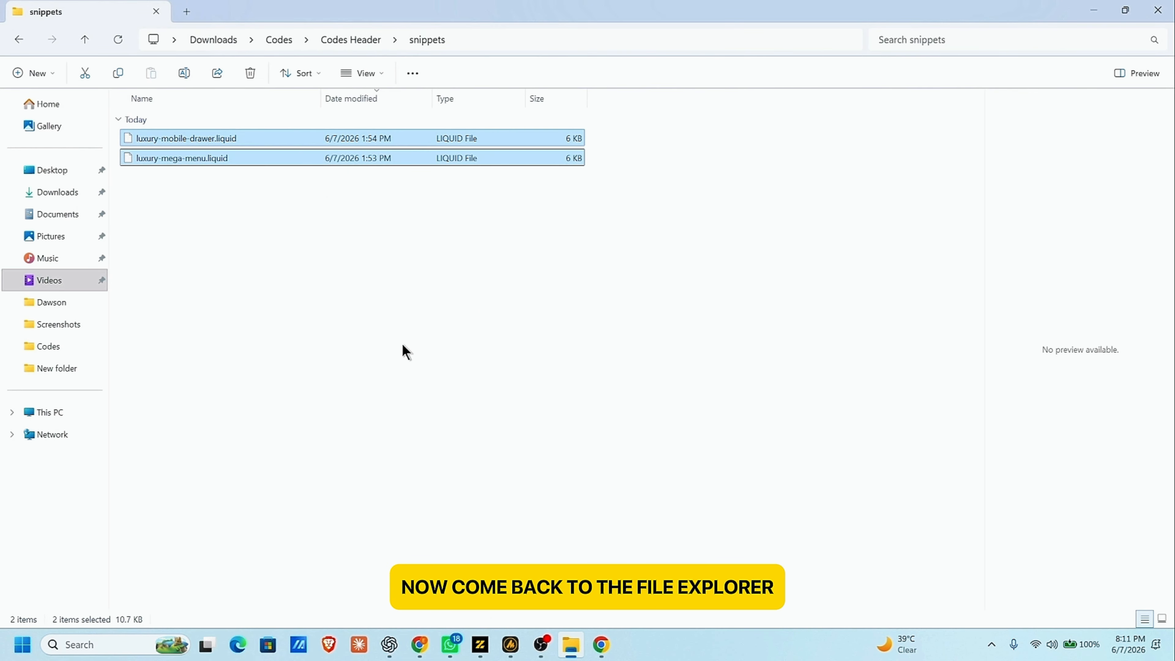
pyautogui.hotkey('alt', 'Left')
pyautogui.doubleClick(162, 160)
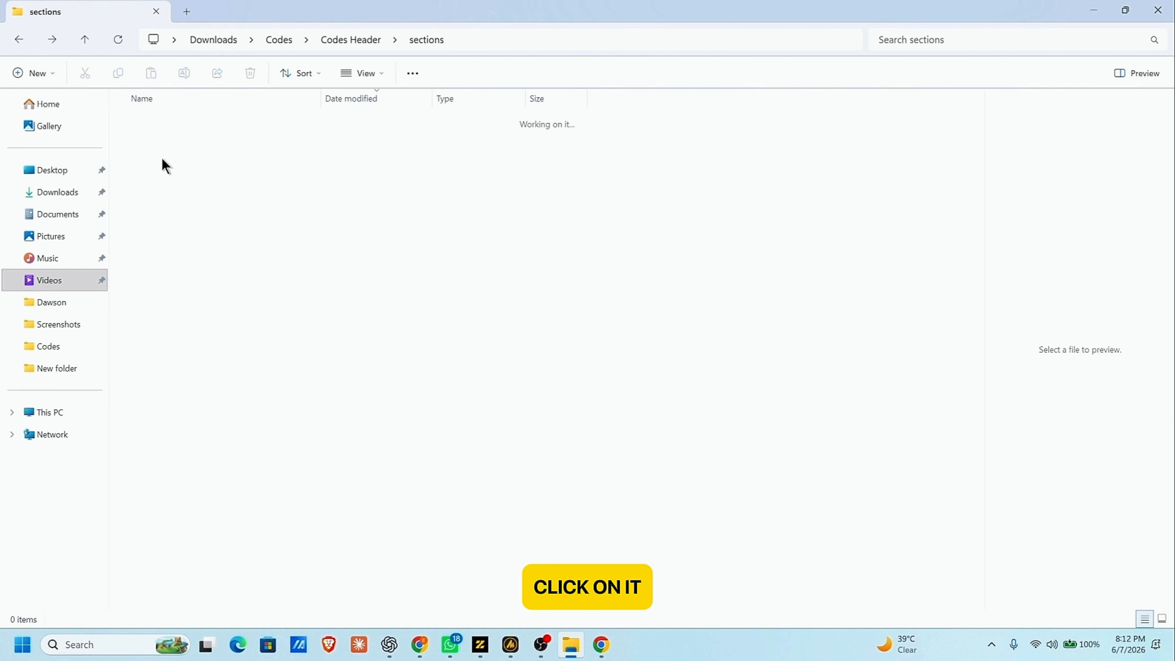
pyautogui.click(177, 139)
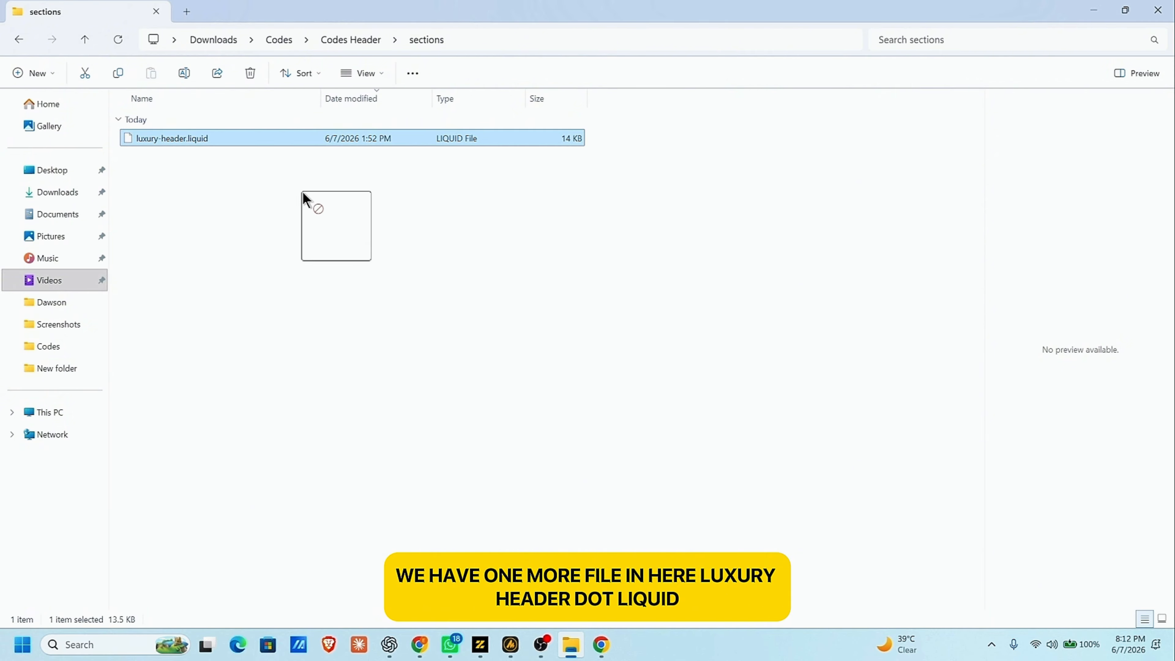
pyautogui.moveTo(303, 196); pyautogui.dragTo(86, 196)
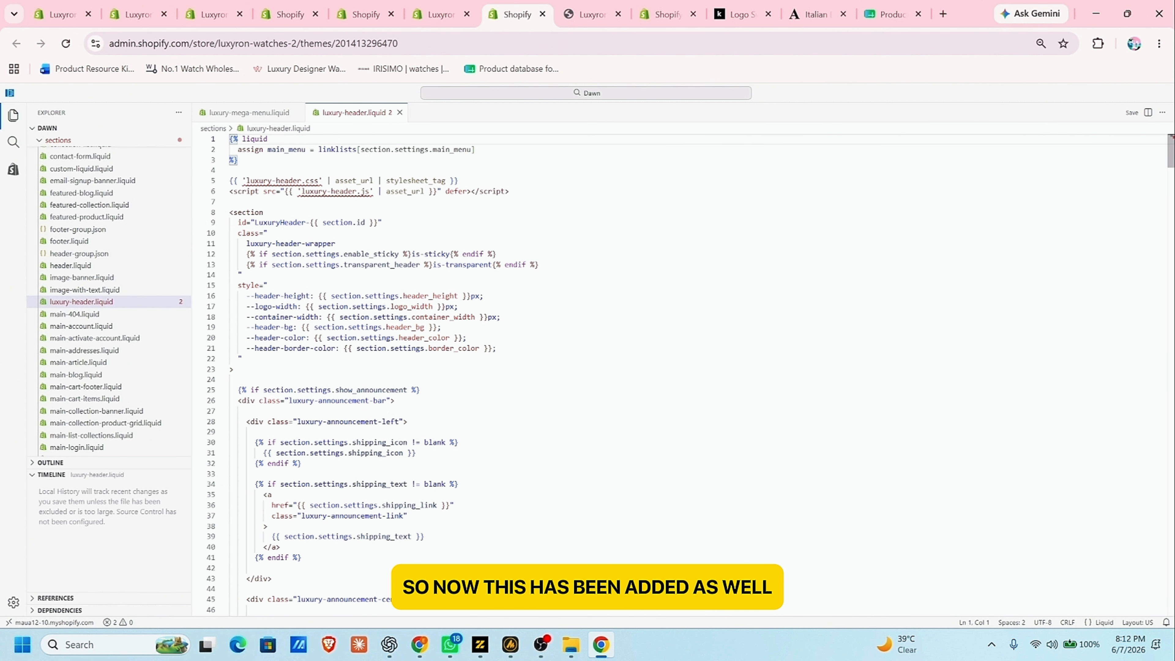
# - Upload luxury-header.js and the luxury-header CSS file from the local assets folder in File Explorer into the theme's assets folder
pyautogui.click(572, 645)
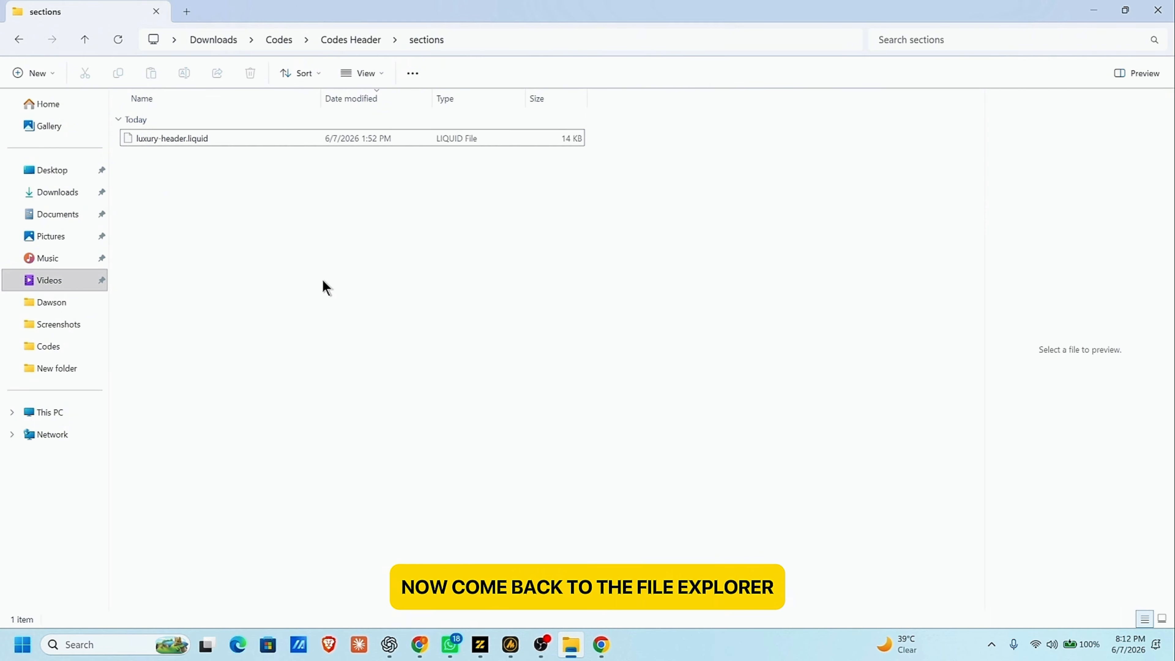
pyautogui.hotkey('alt', 'Left')
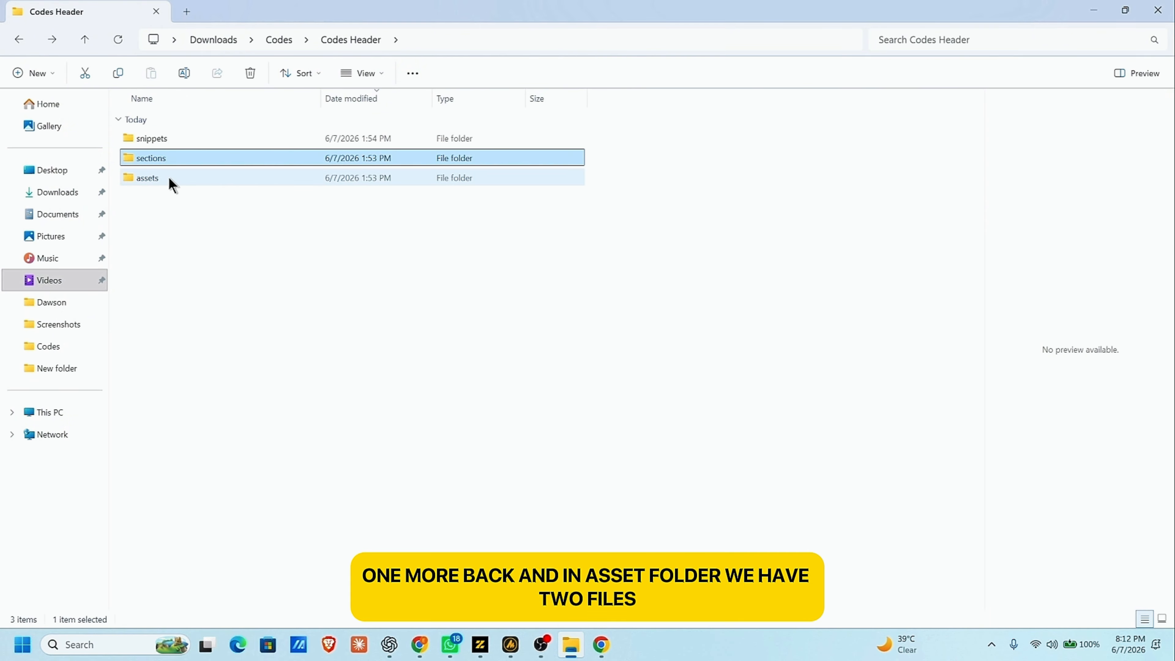
pyautogui.doubleClick(158, 178)
pyautogui.moveTo(148, 202); pyautogui.dragTo(168, 146)
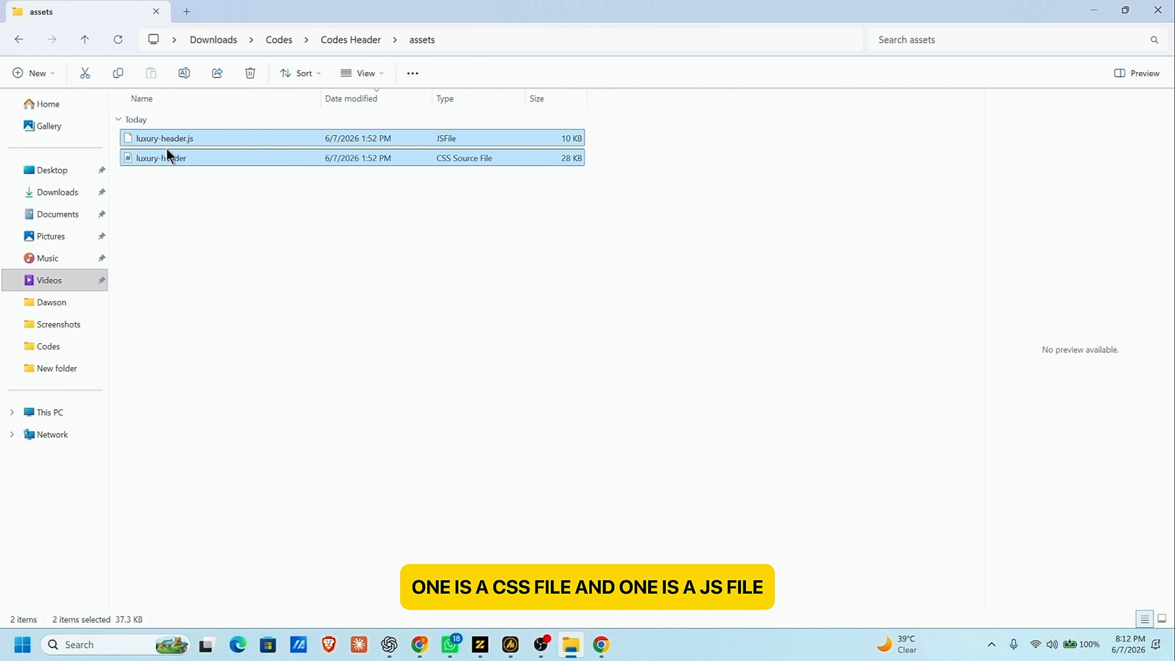
pyautogui.moveTo(179, 145); pyautogui.dragTo(94, 150)
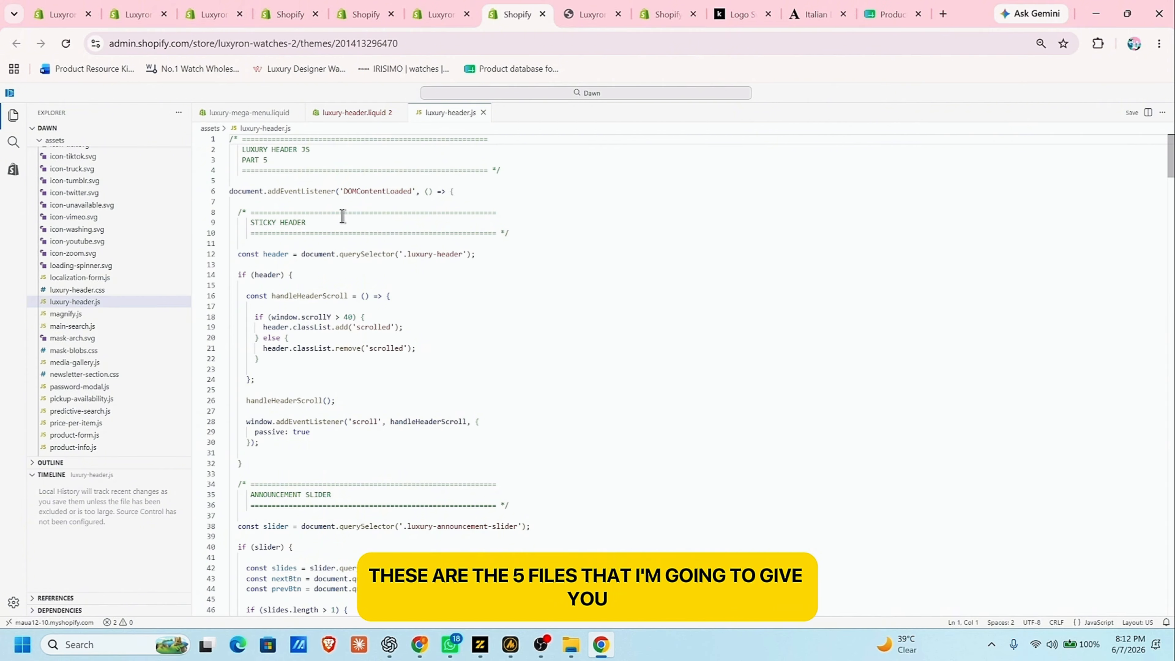
# - Reload the Dawn theme editor and hide the default Header and Announcement bar sections
pyautogui.click(447, 8)
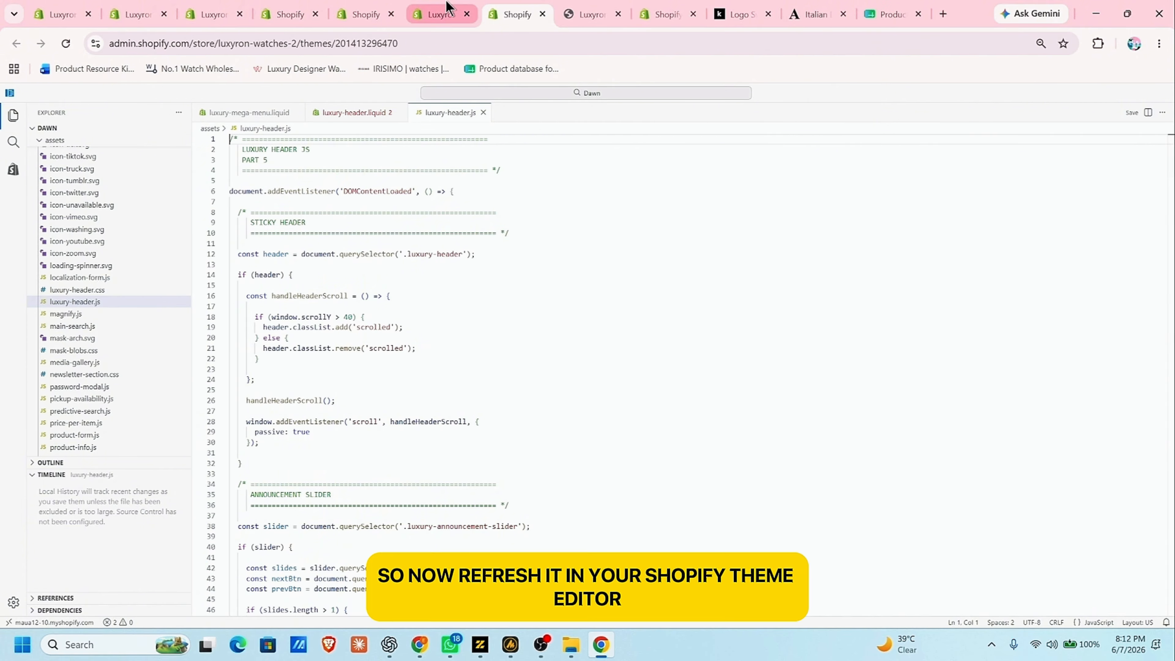
pyautogui.click(66, 43)
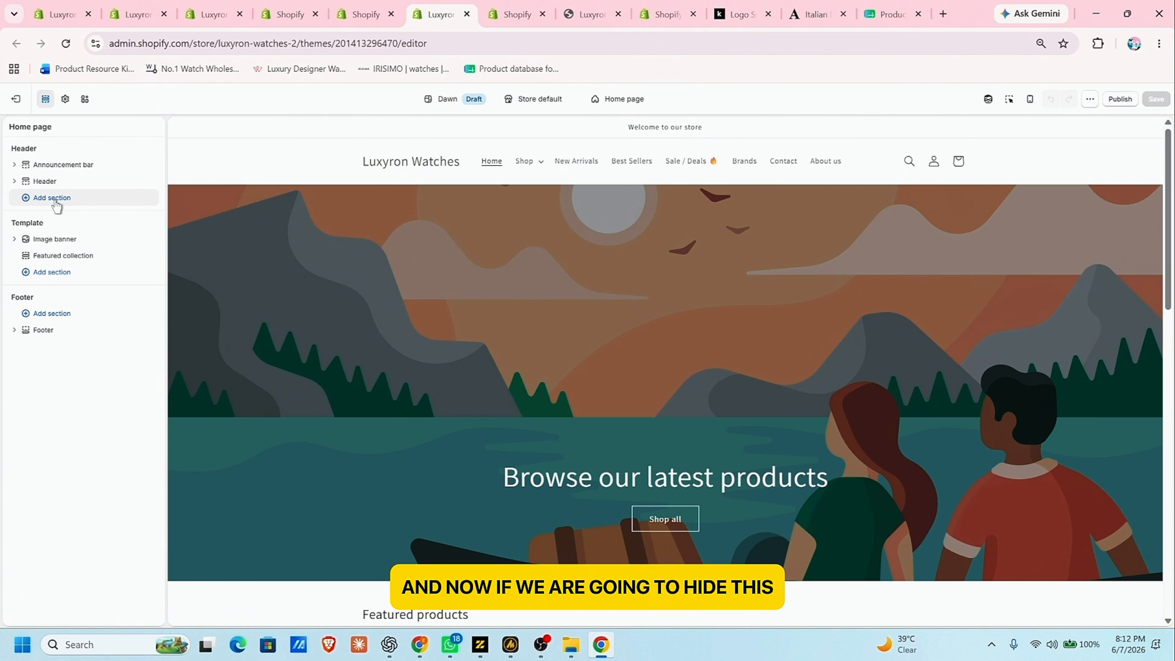
pyautogui.click(150, 182)
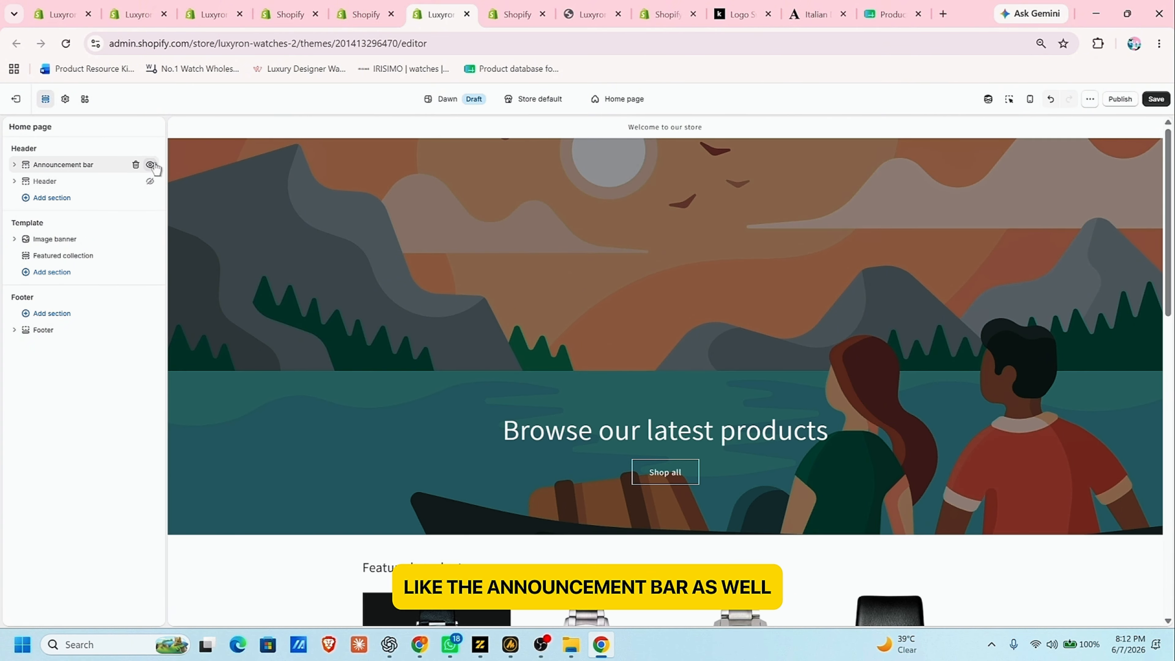
pyautogui.click(150, 165)
# - Add the Luxury Header section to the home page's Header group
pyautogui.click(60, 203)
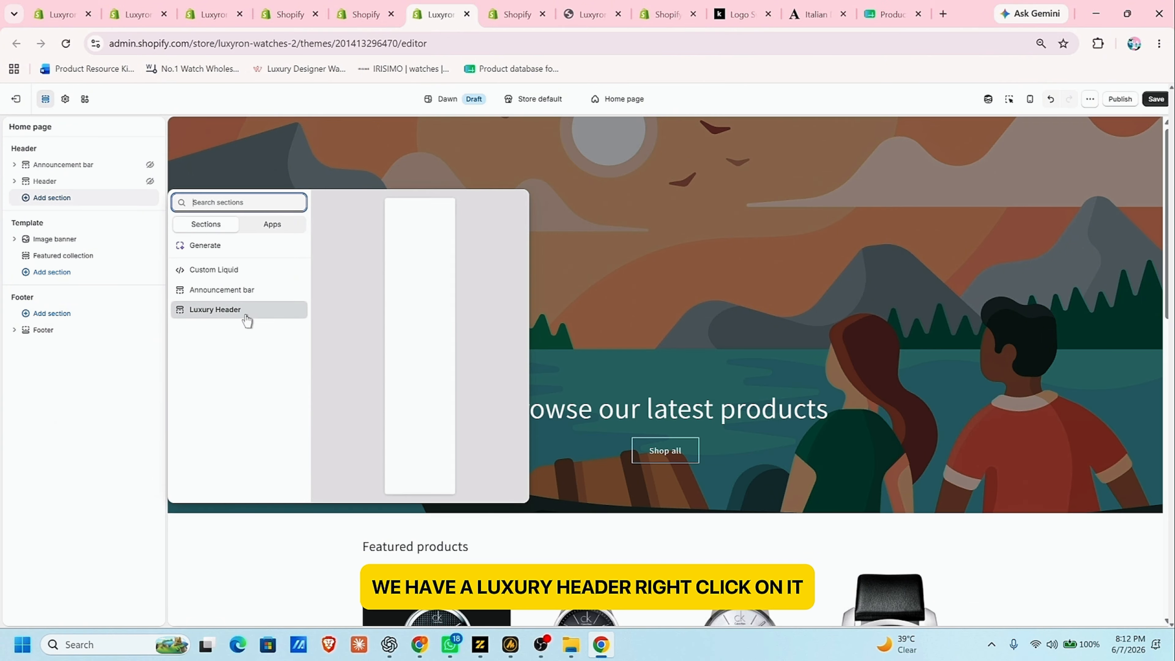
pyautogui.click(225, 317)
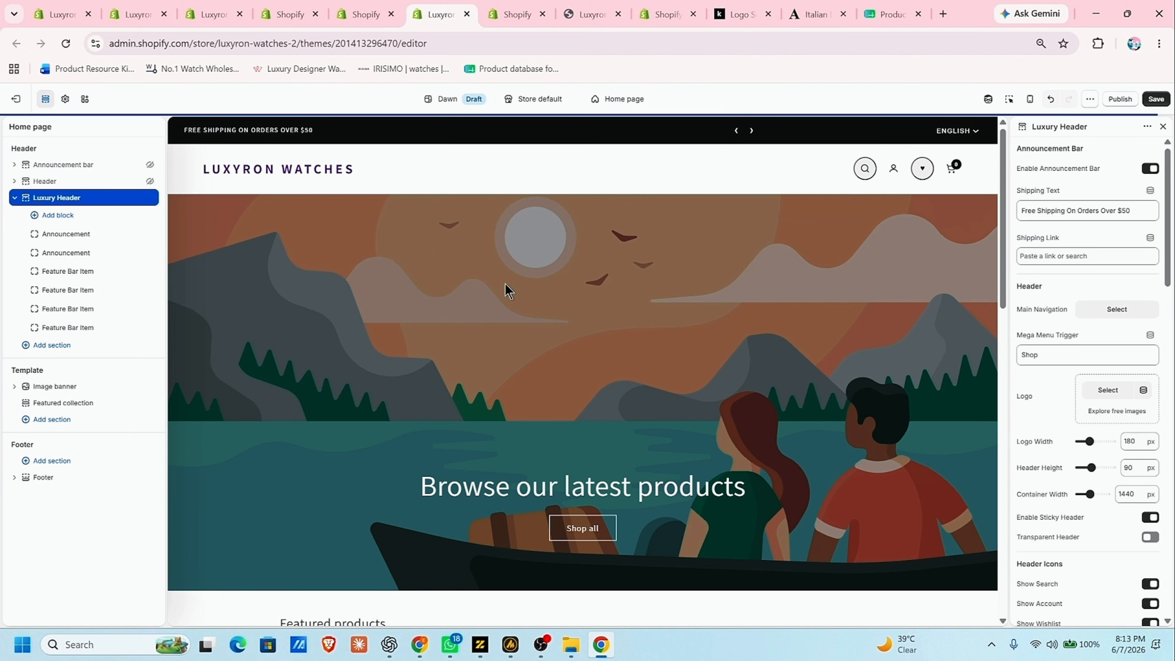
pyautogui.hotkey('ctrl', '-')
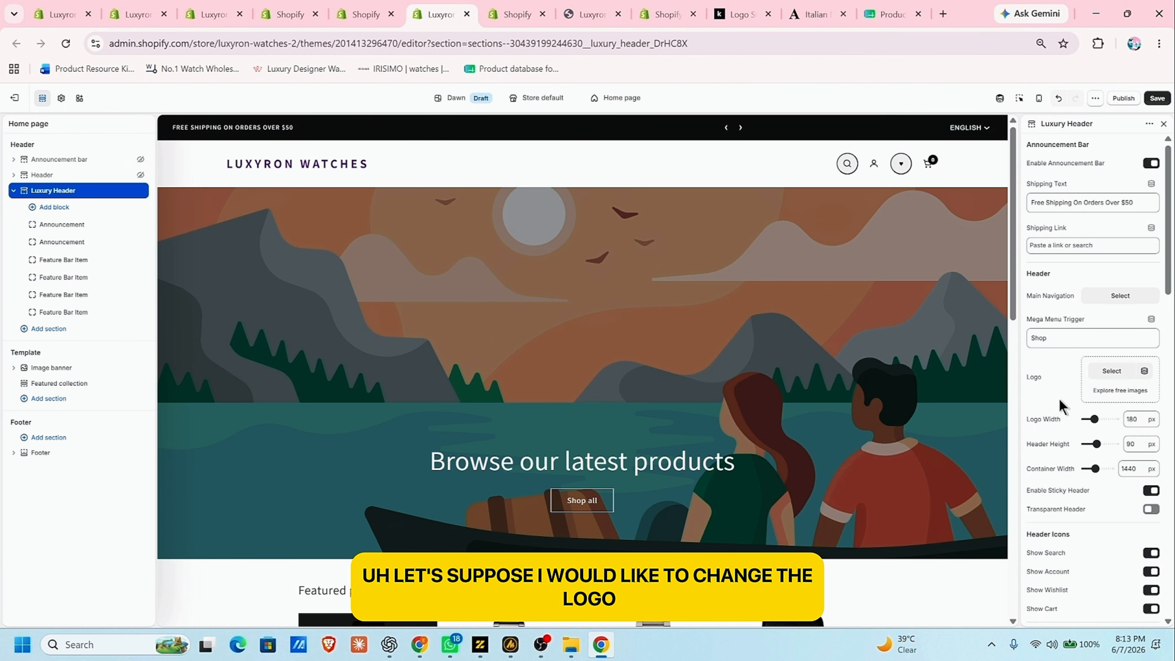
# - Set the Luxury Header's logo to the Final_Version_PNG image, found by searching the store files for "logo"
pyautogui.click(1120, 376)
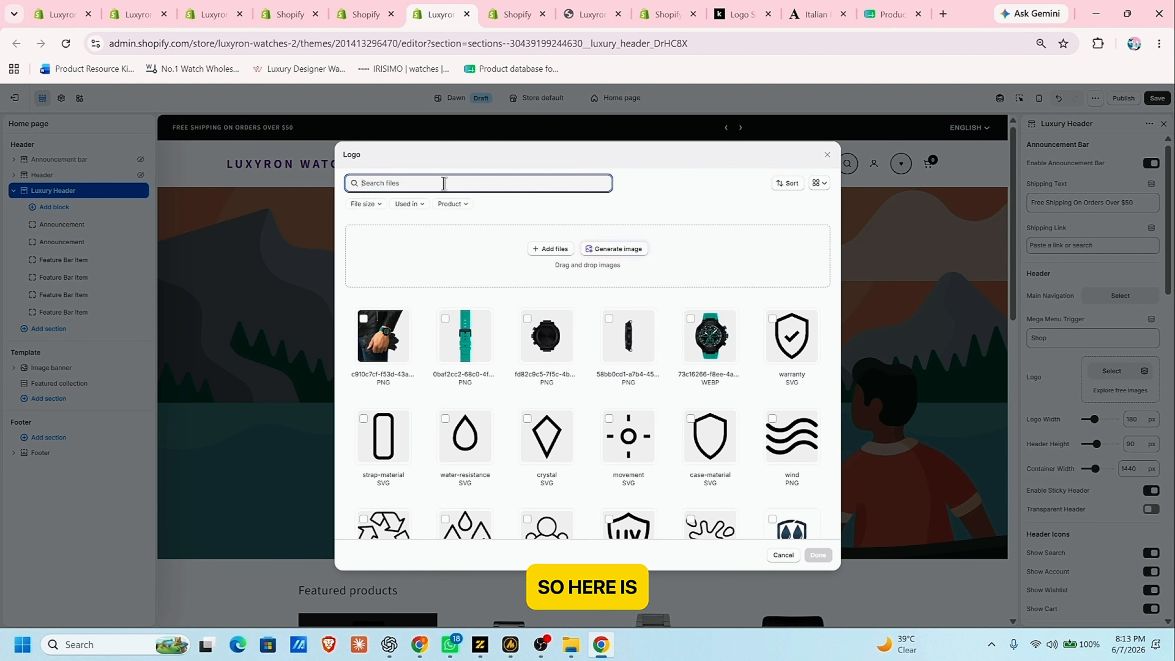
pyautogui.write('logo')
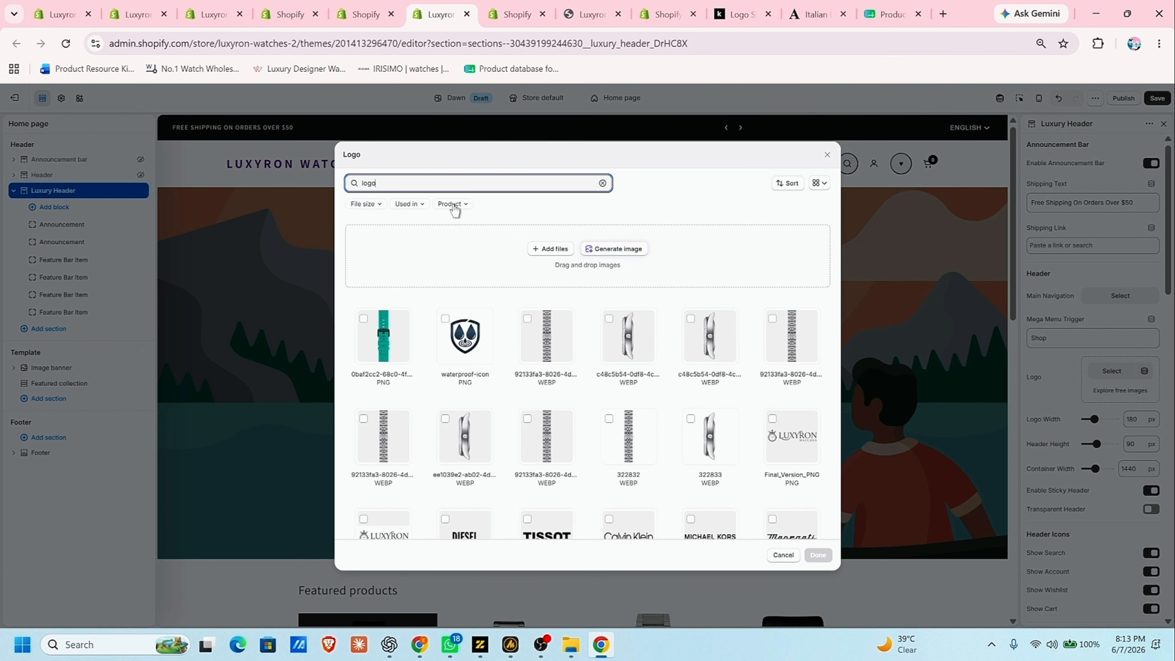
pyautogui.click(792, 445)
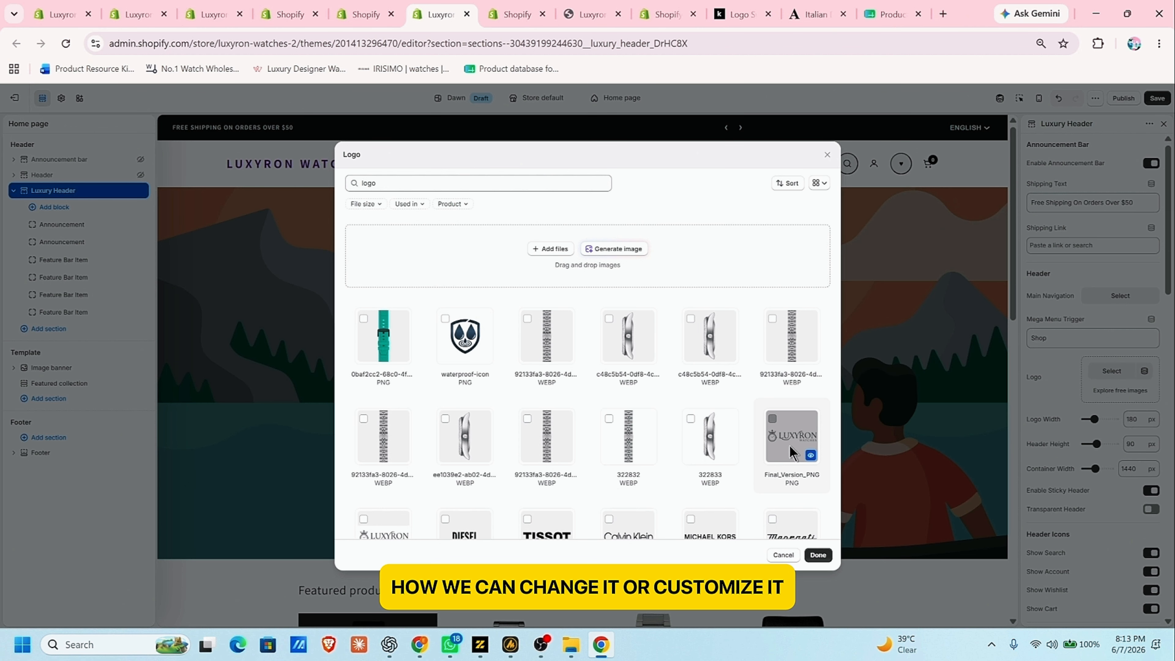
pyautogui.click(818, 555)
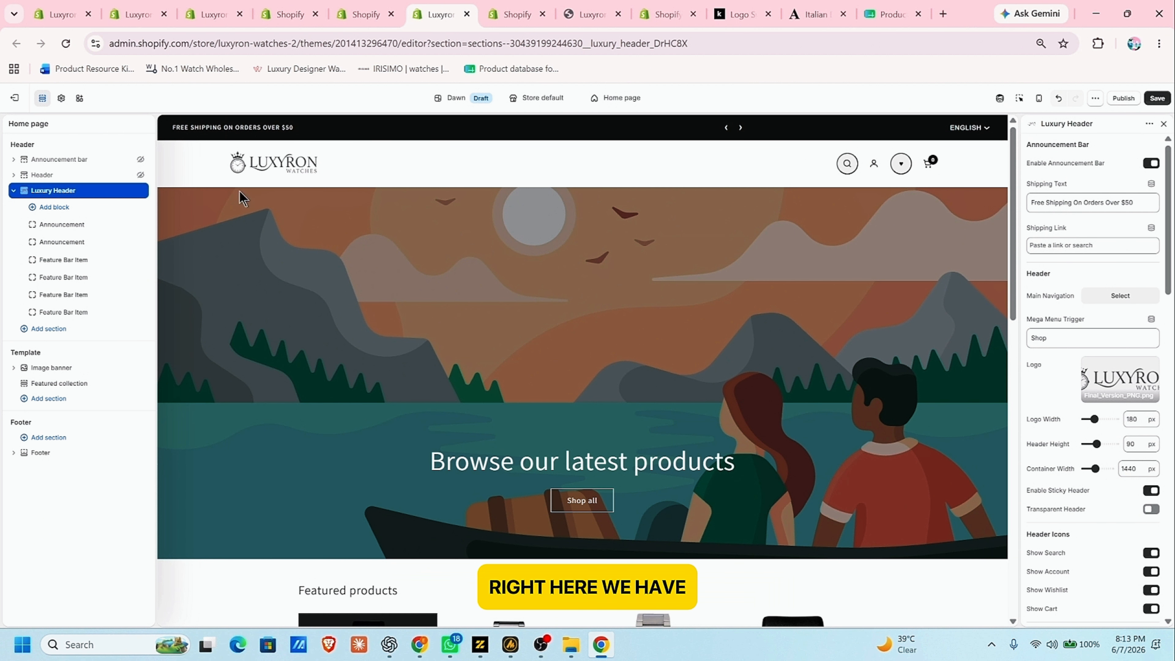
# - Assign Main menu as the Luxury Header's main navigation and preview the Shop mega menu
pyautogui.click(1106, 300)
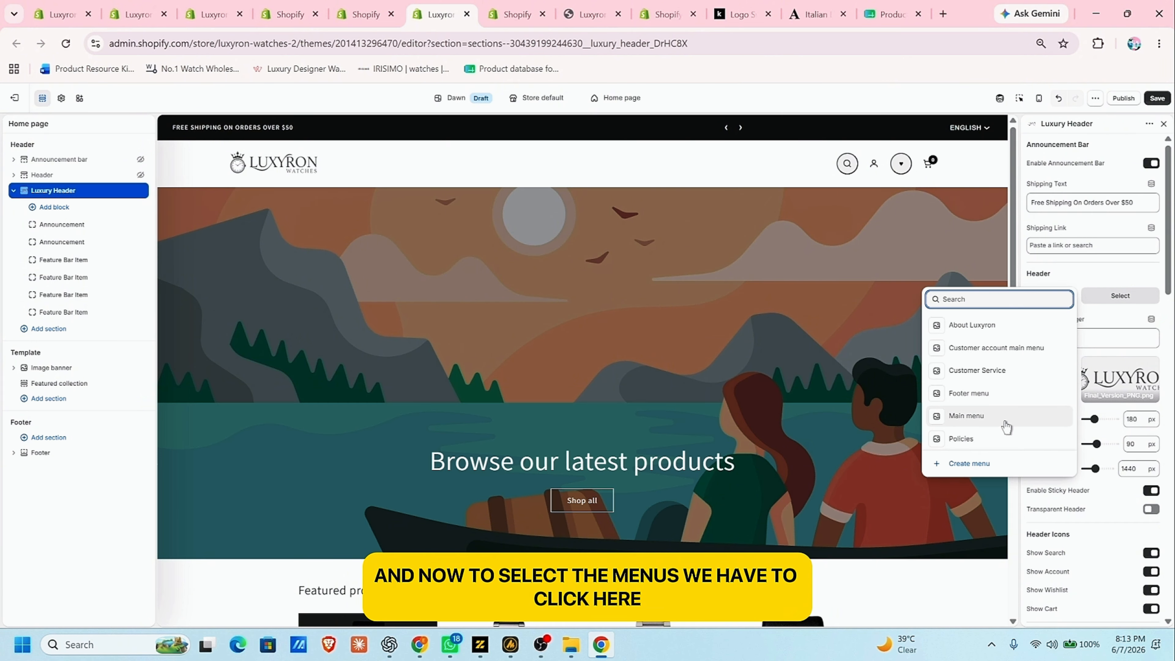
pyautogui.click(1007, 427)
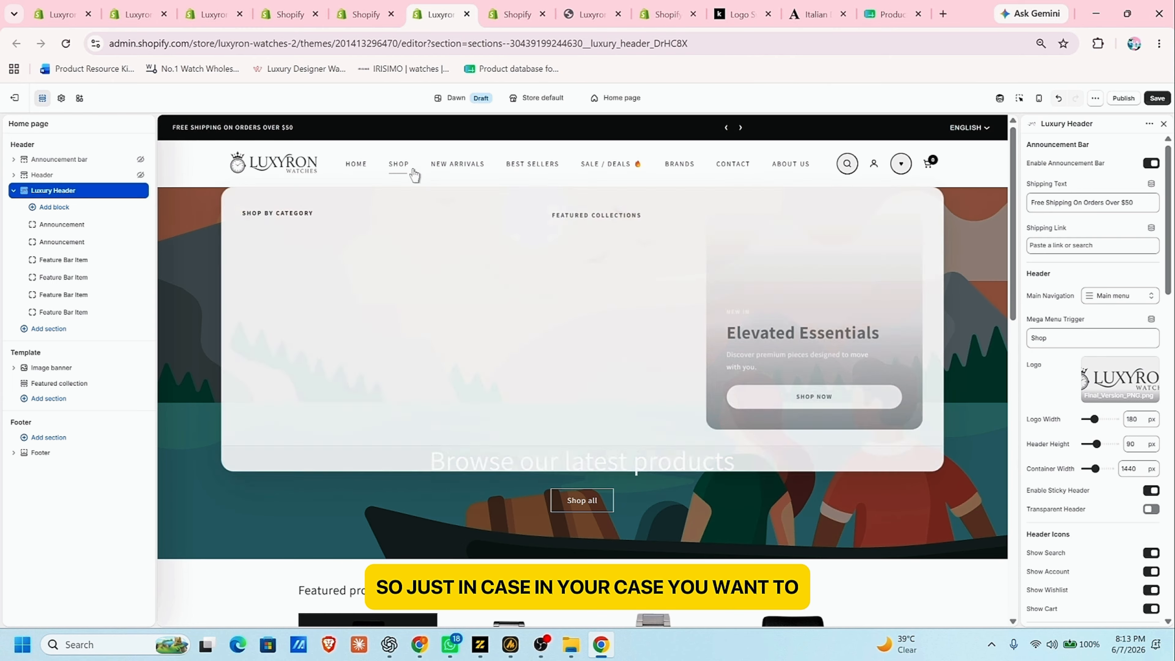
pyautogui.moveTo(404, 174)
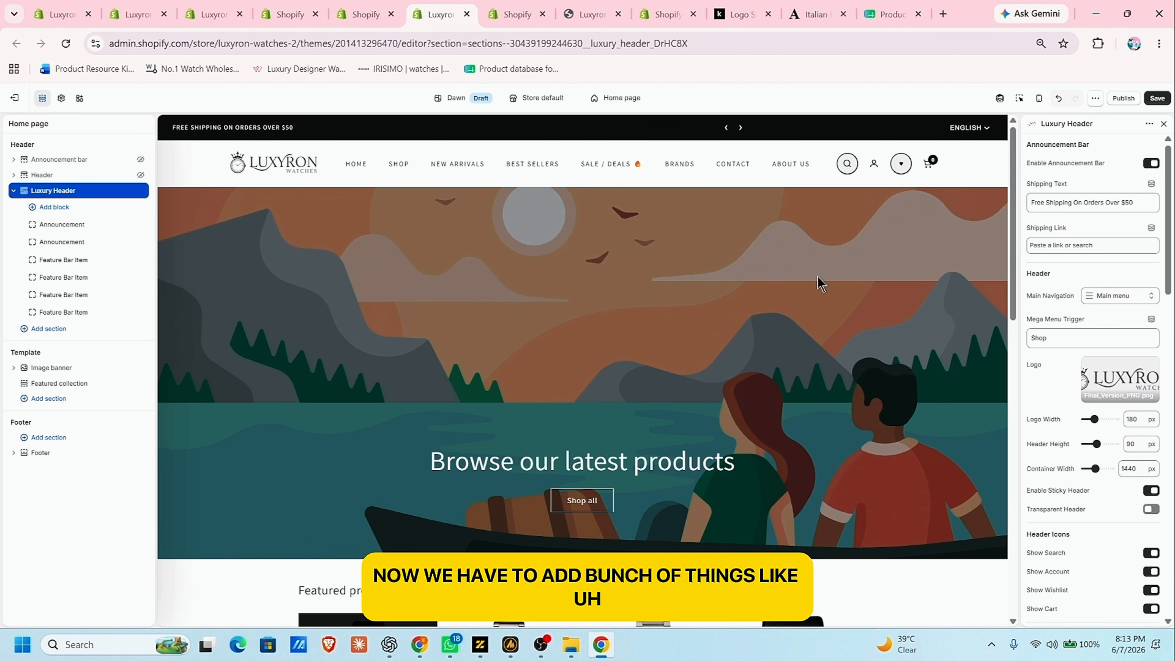
# - Set the mega menu's three featured collections to Automatic Watches, Chronograph Watches and Dress Watches, and save the theme
pyautogui.scroll(-8, 1046, 290)
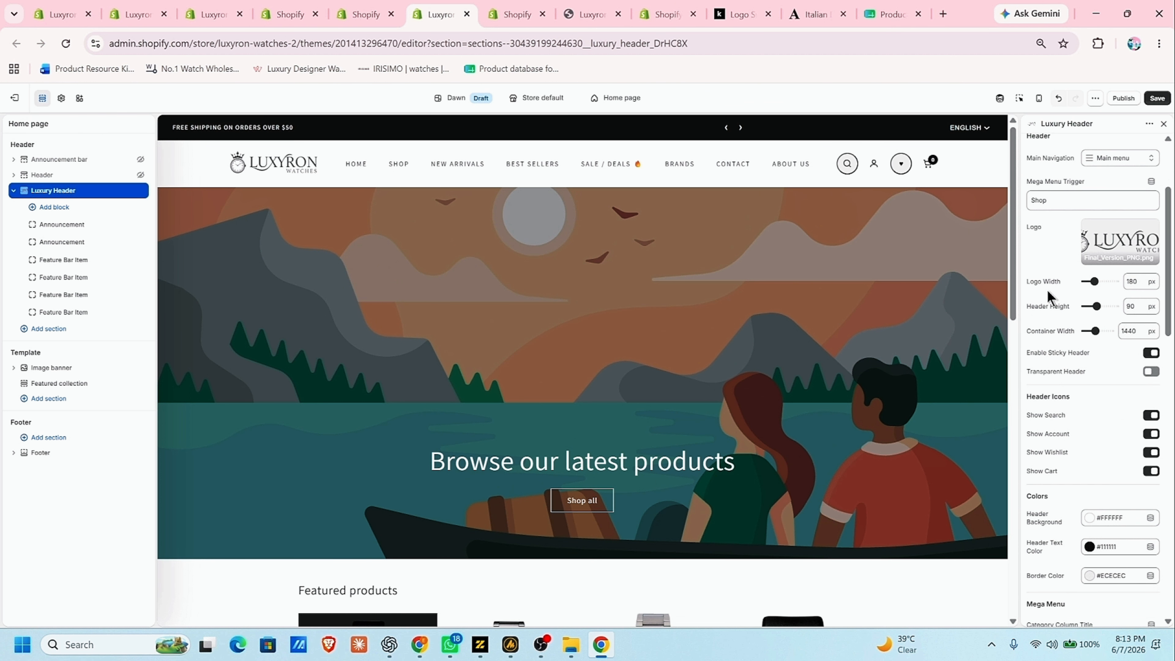
pyautogui.scroll(-3, 1060, 298)
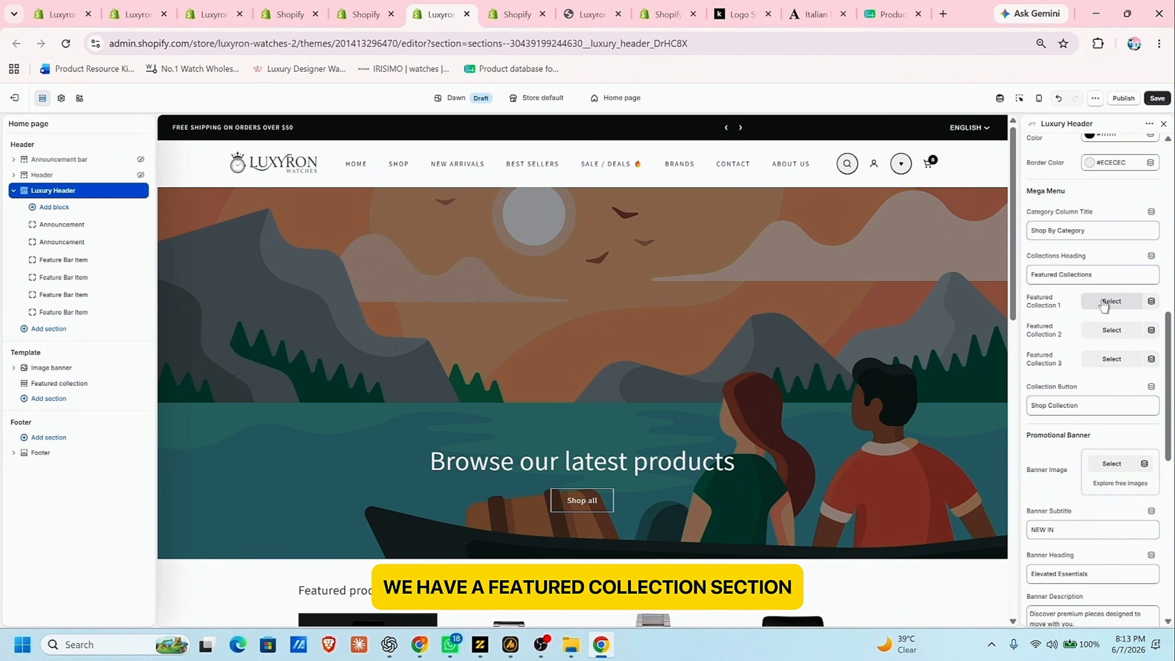
pyautogui.click(1104, 302)
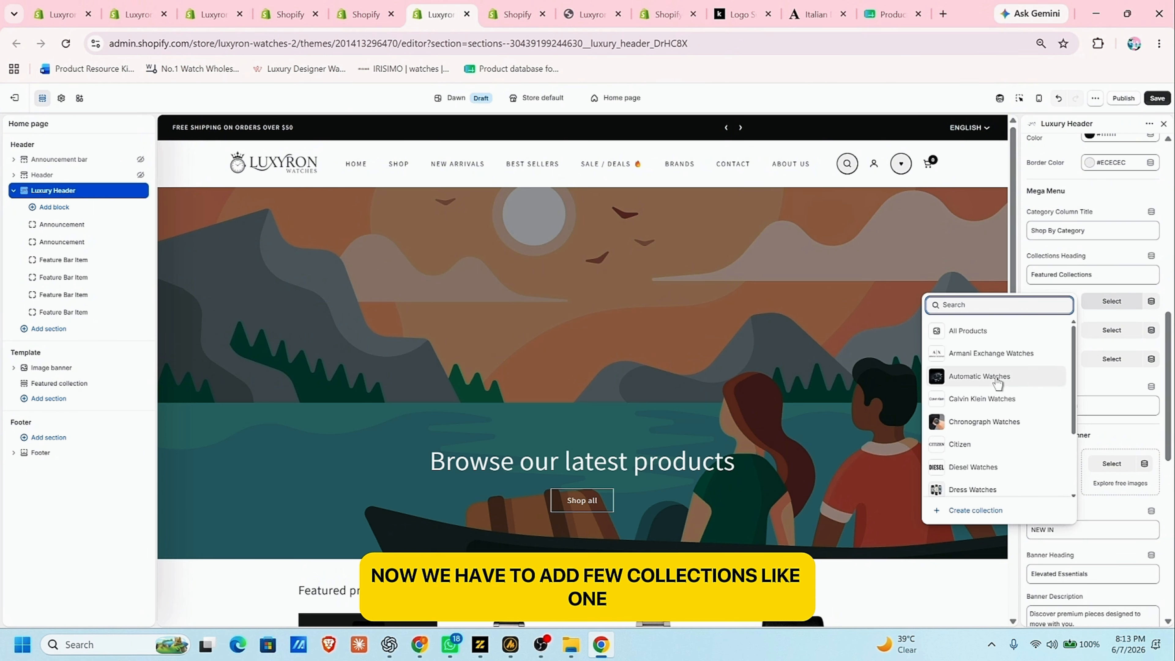
pyautogui.click(997, 377)
pyautogui.click(1112, 330)
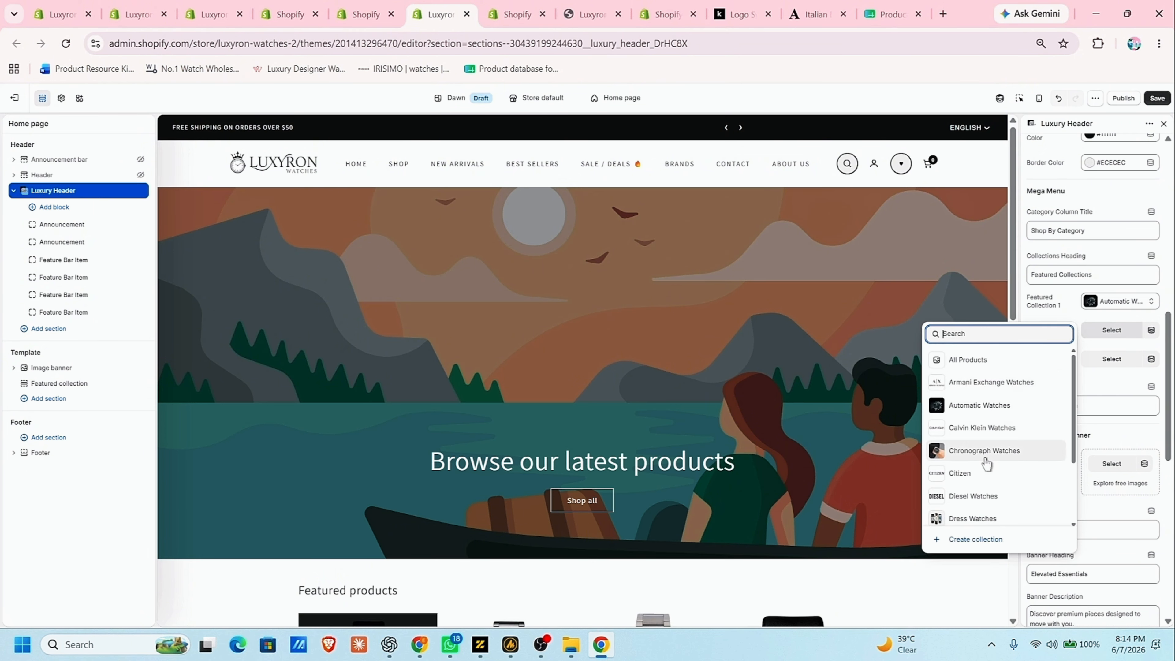
pyautogui.click(986, 457)
pyautogui.click(1110, 359)
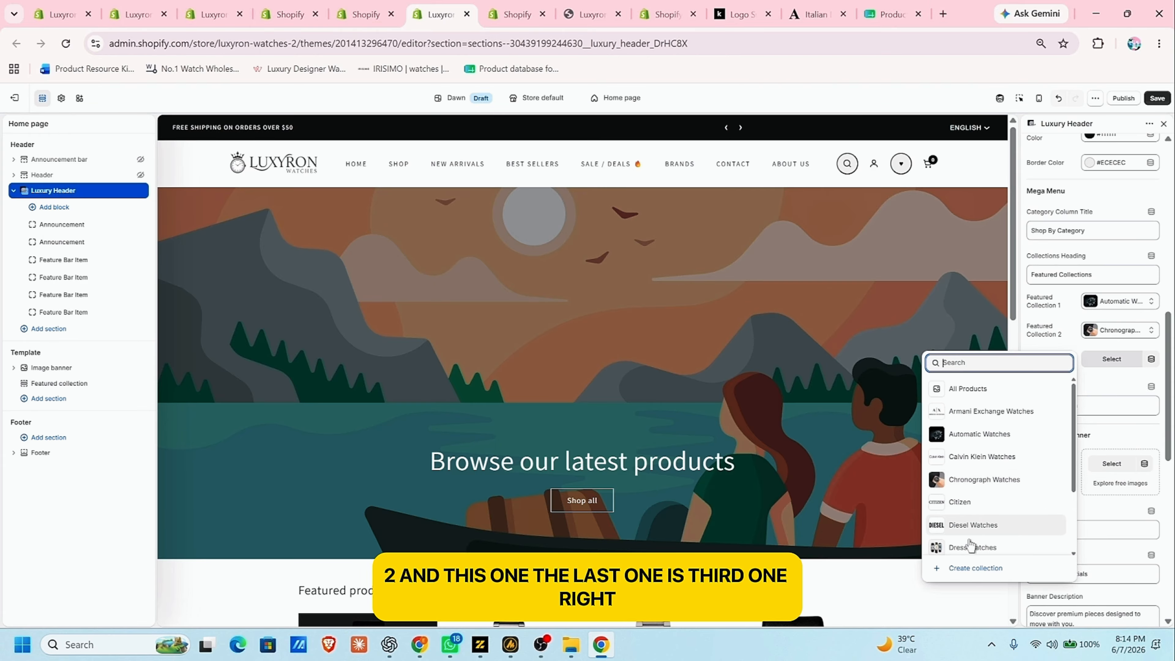
pyautogui.click(972, 547)
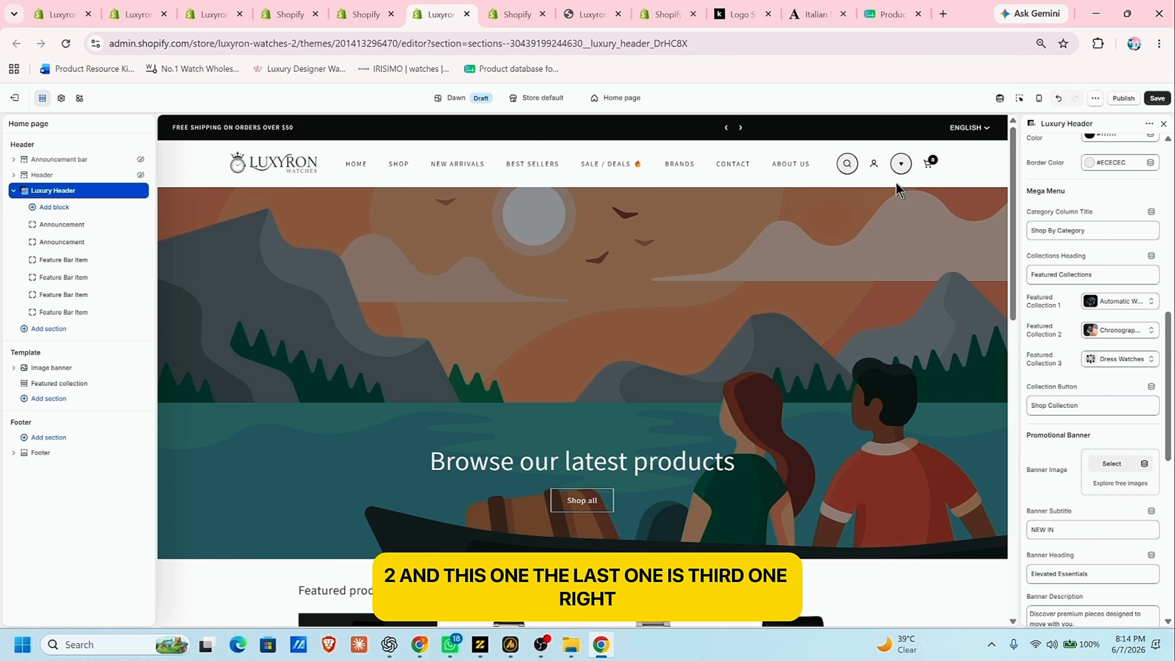
pyautogui.click(1155, 100)
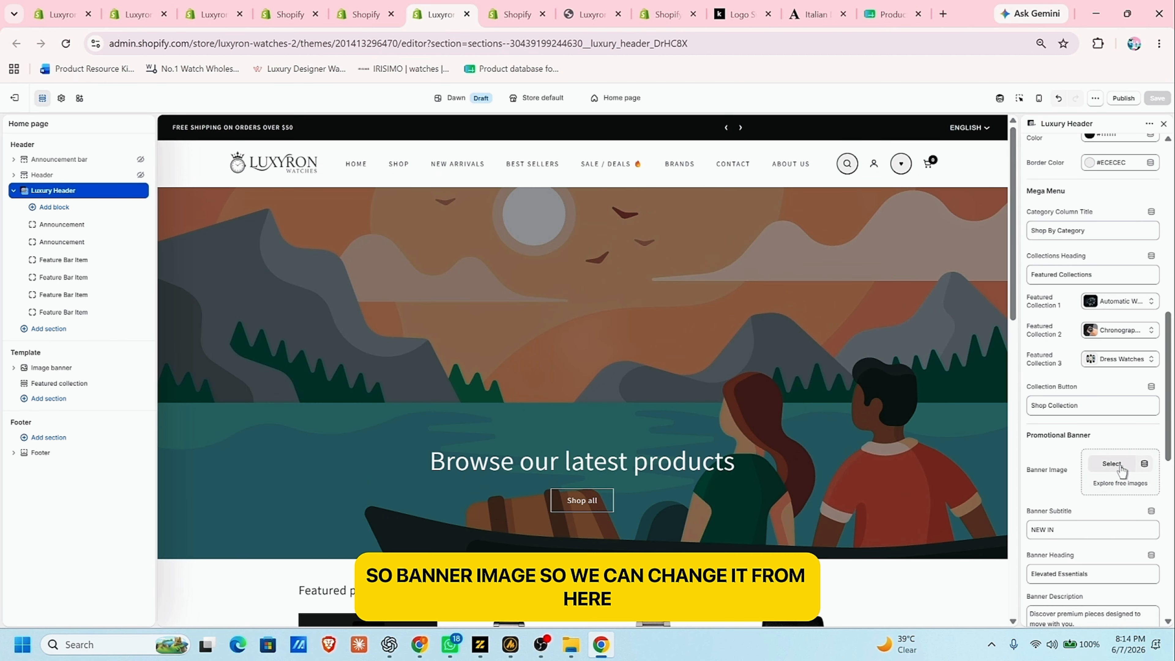
# - Set the mega menu's promotional banner image to the nk5010-51l_lifestyle WEBP file with the blue watch, and save the theme
pyautogui.click(1120, 466)
pyautogui.scroll(-10, 554, 342)
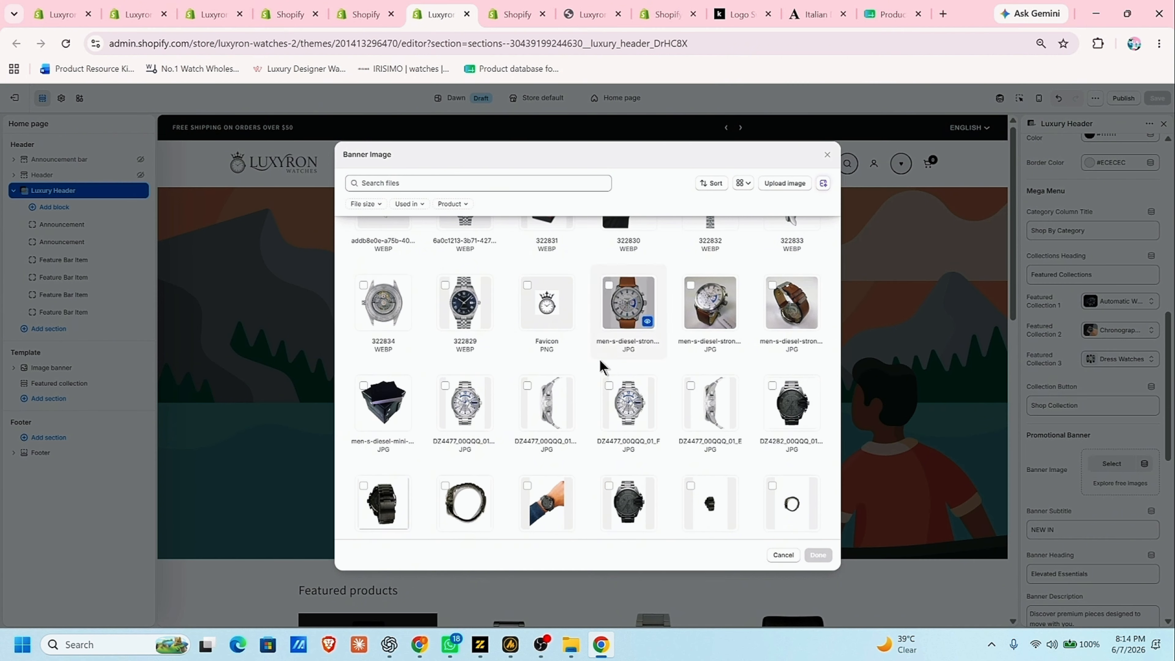
pyautogui.scroll(-10, 600, 369)
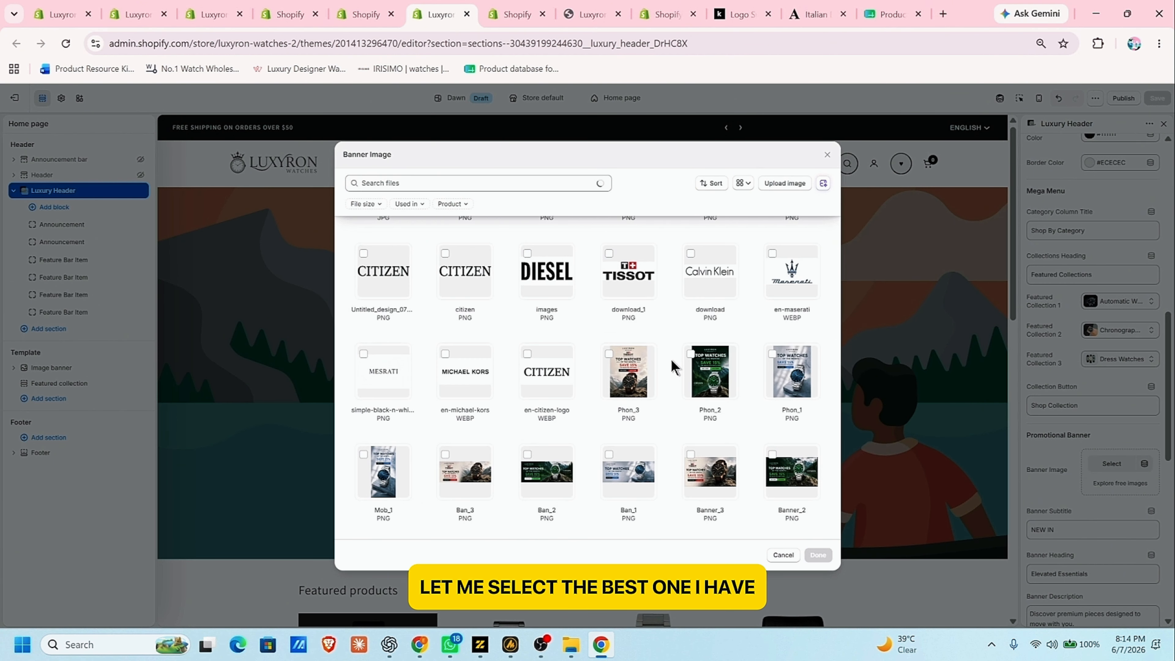
pyautogui.scroll(10, 675, 366)
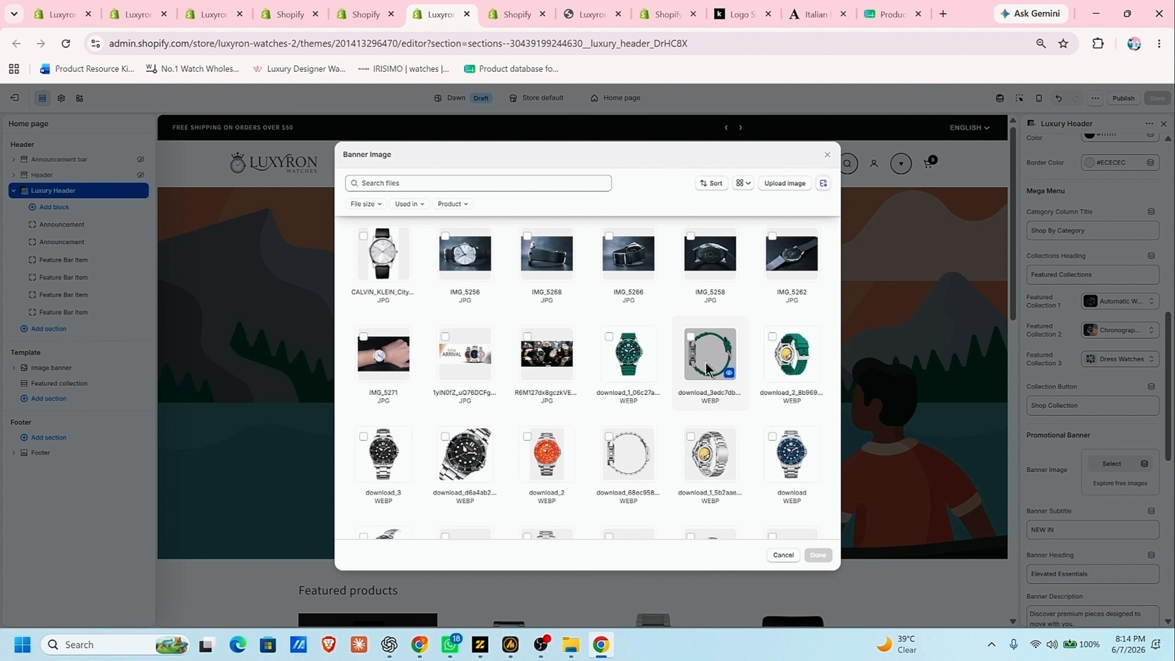
pyautogui.scroll(-8, 707, 369)
pyautogui.click(789, 366)
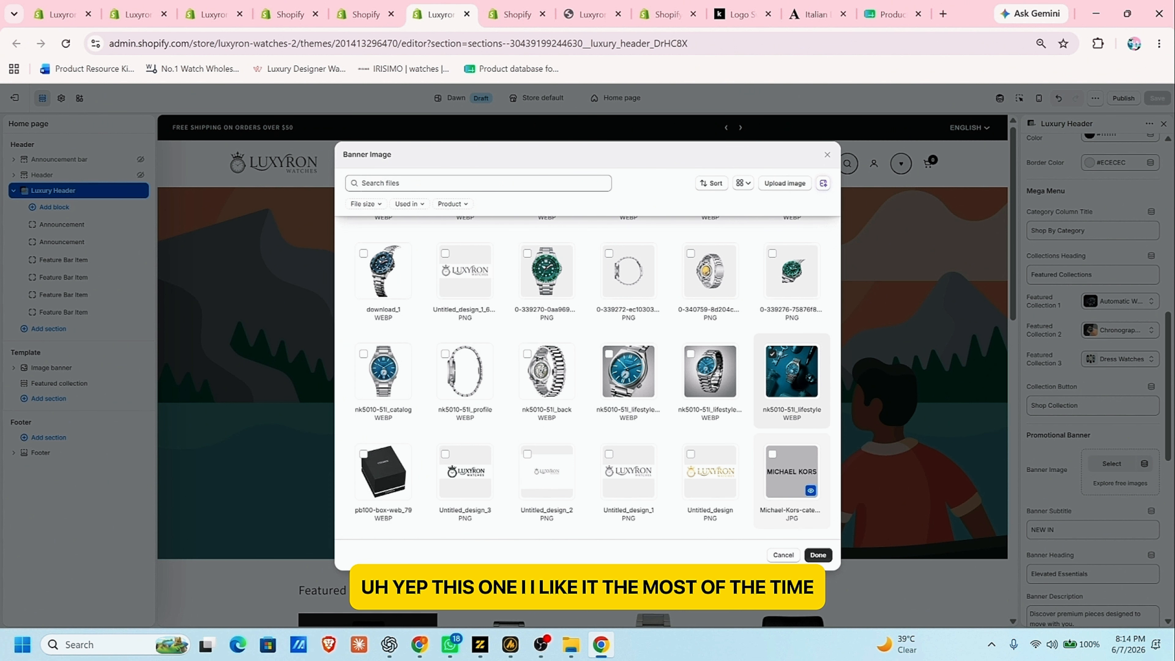
pyautogui.click(817, 555)
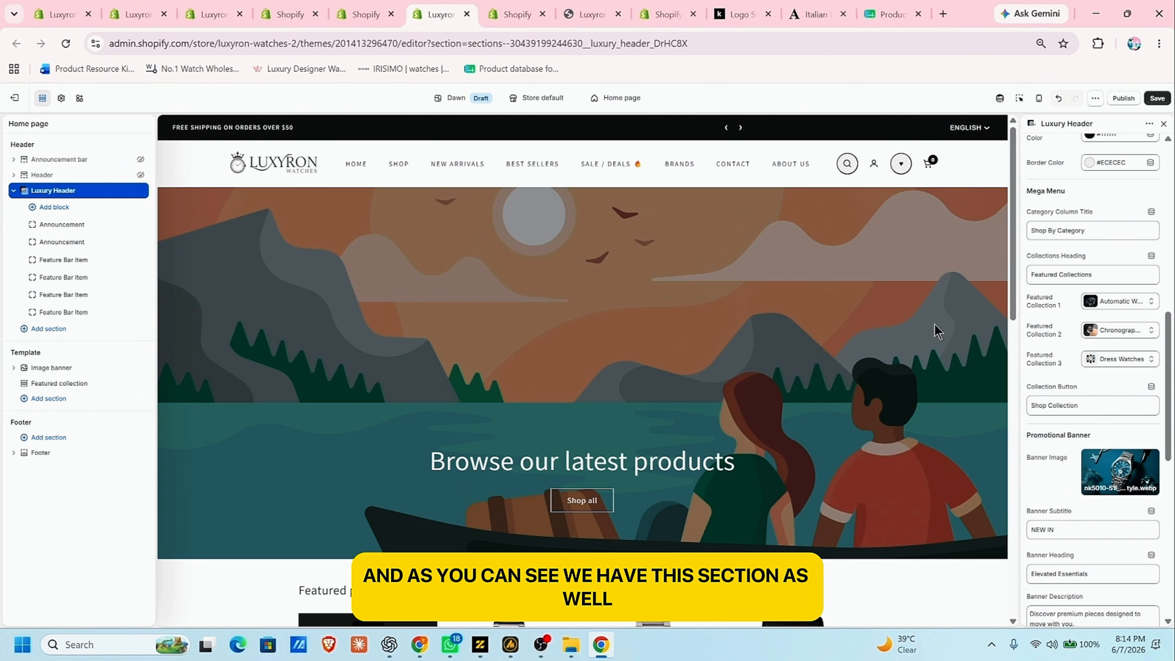
pyautogui.click(1157, 98)
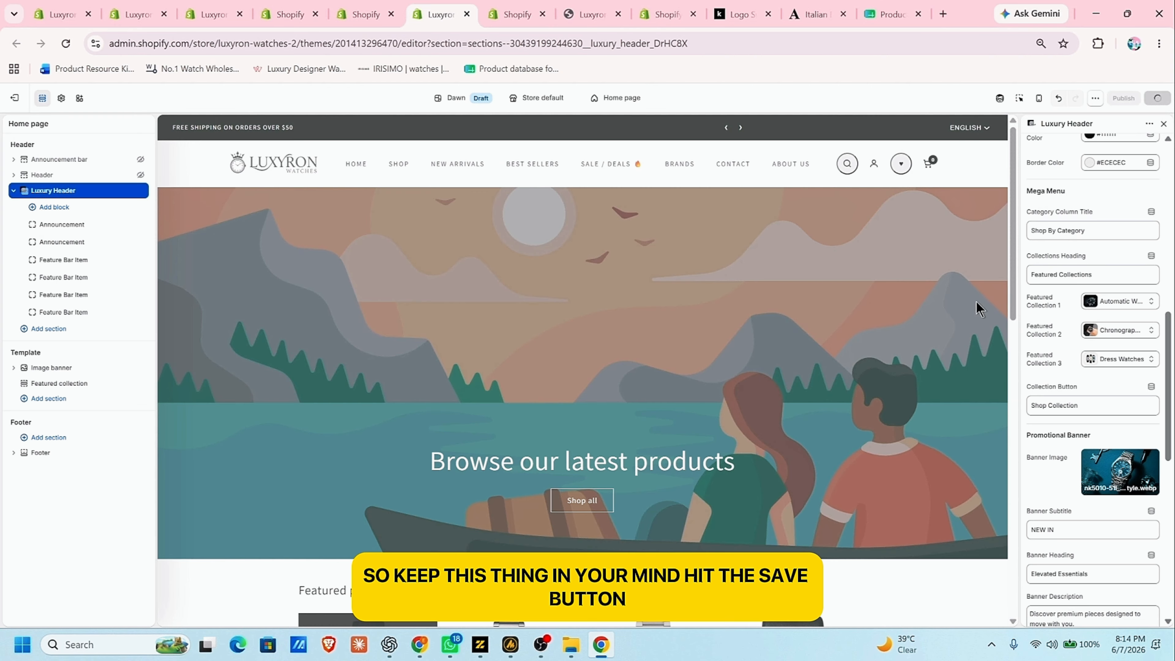
pyautogui.scroll(-3, 1070, 309)
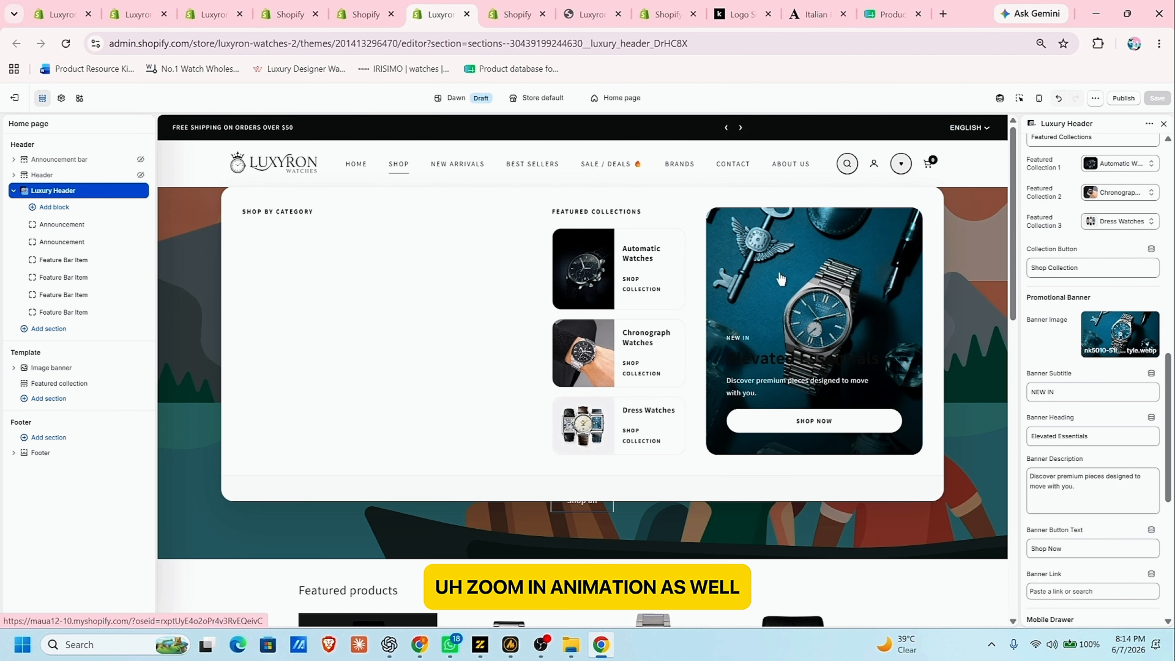
# - Add a Mega Menu Category block to the Luxury Header and use the warranty SVG as its category icon
pyautogui.click(55, 206)
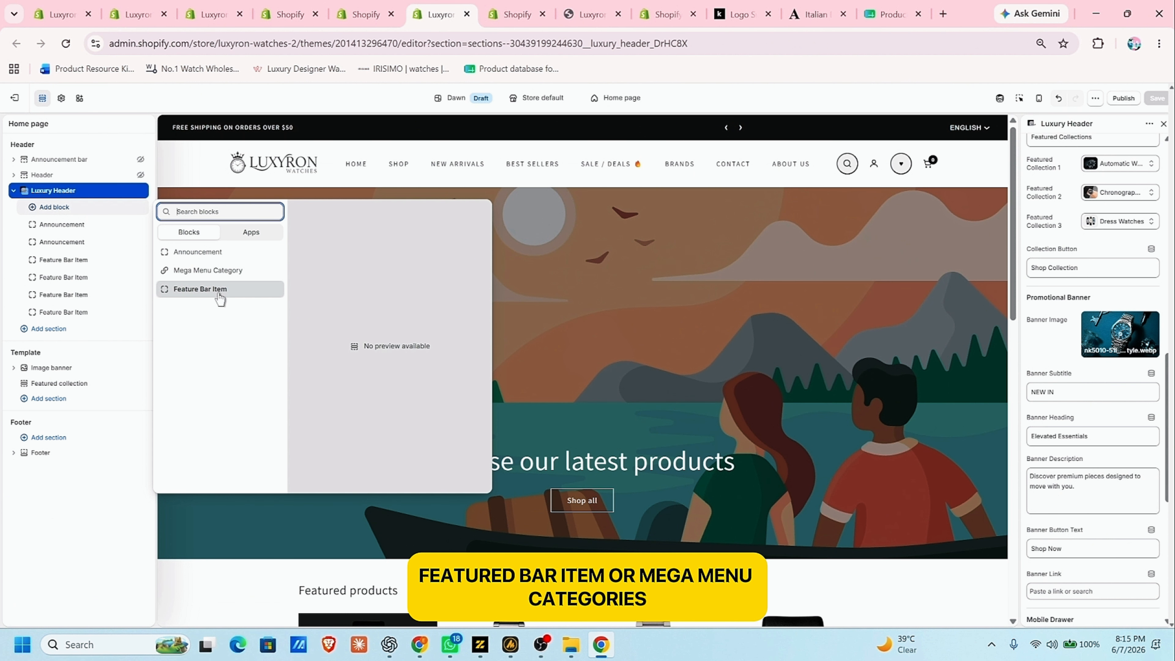
pyautogui.click(213, 273)
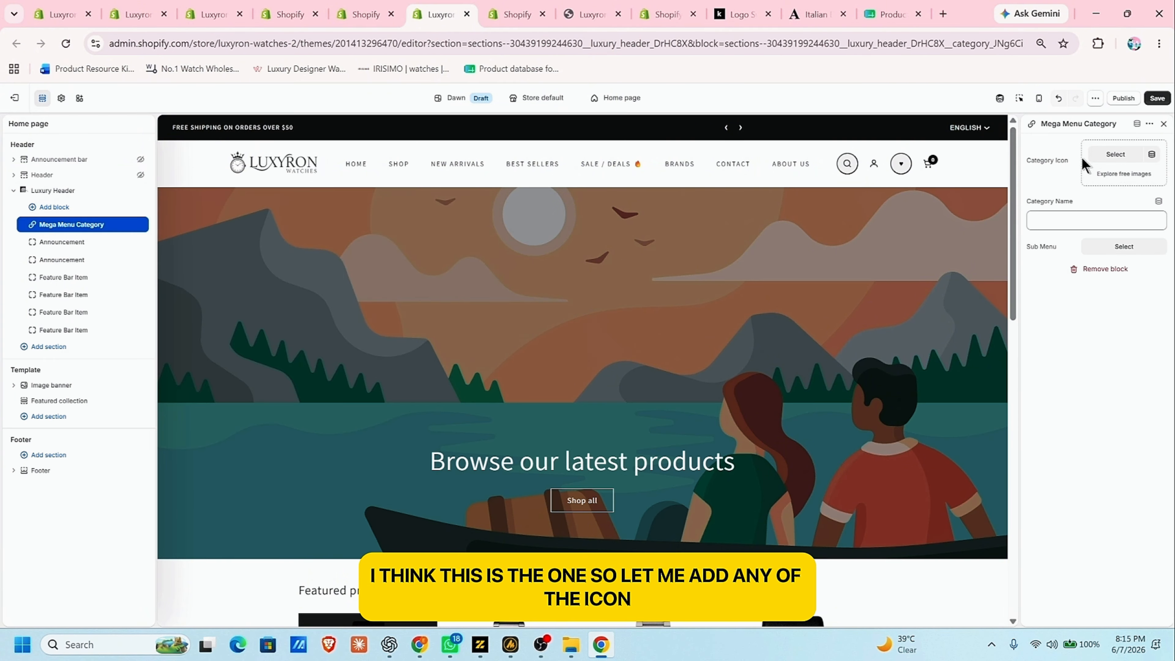
pyautogui.click(1107, 163)
pyautogui.click(792, 338)
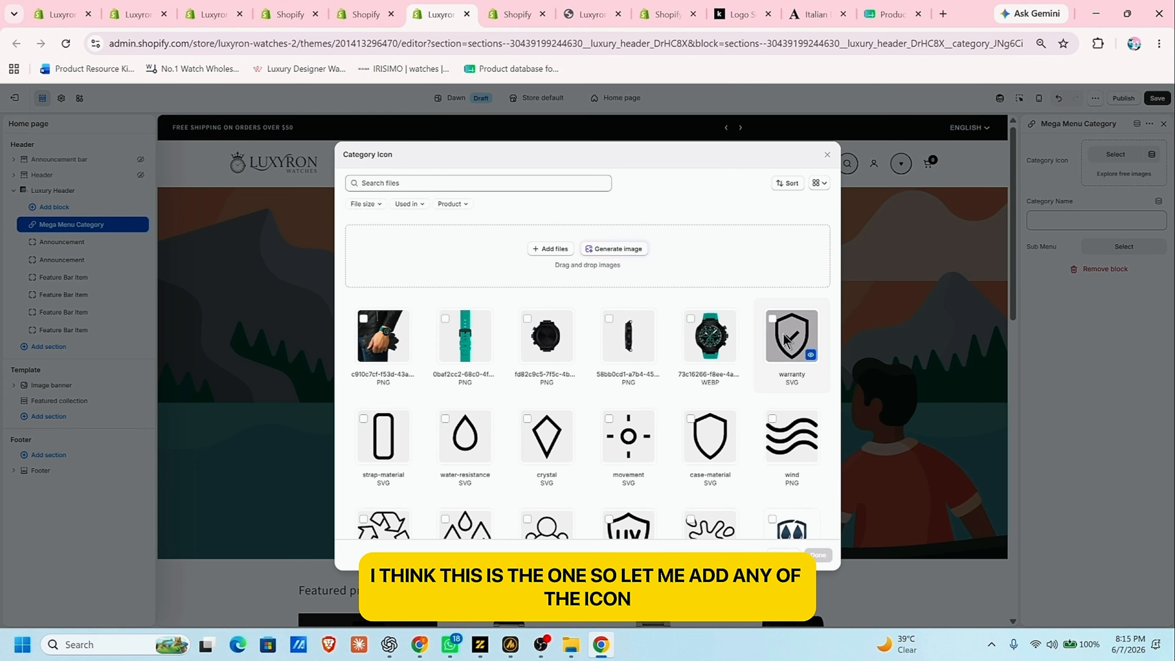
pyautogui.click(818, 556)
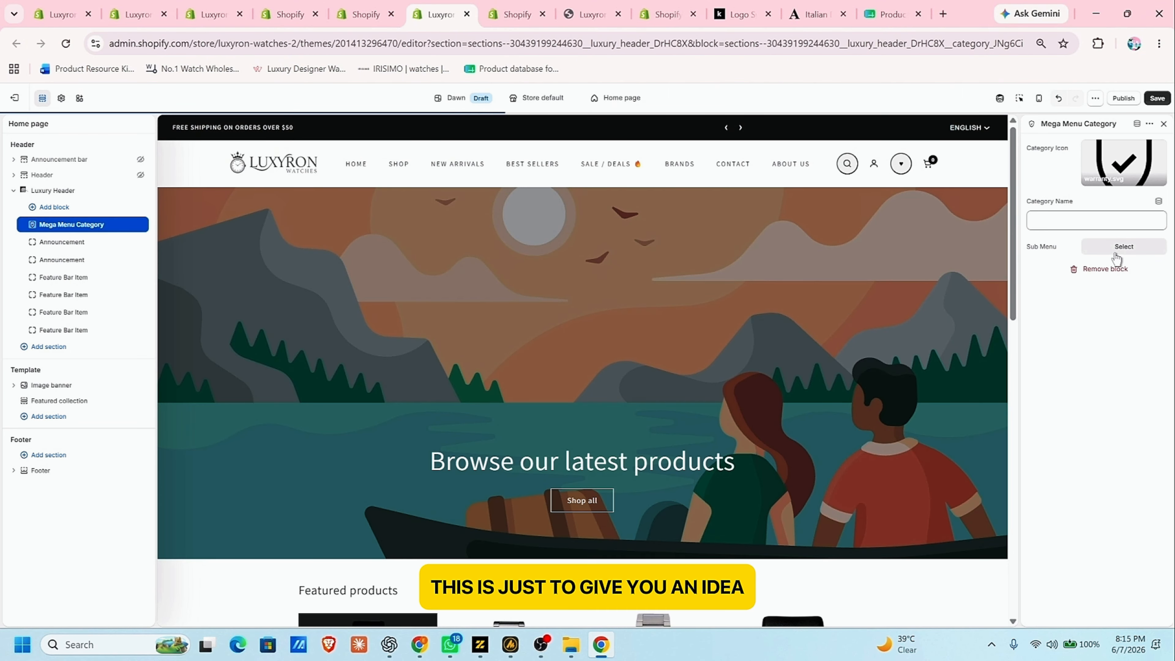
# - Assign About Luxyron as the mega menu category's sub menu, name the category "Main Category", and save
pyautogui.click(1115, 247)
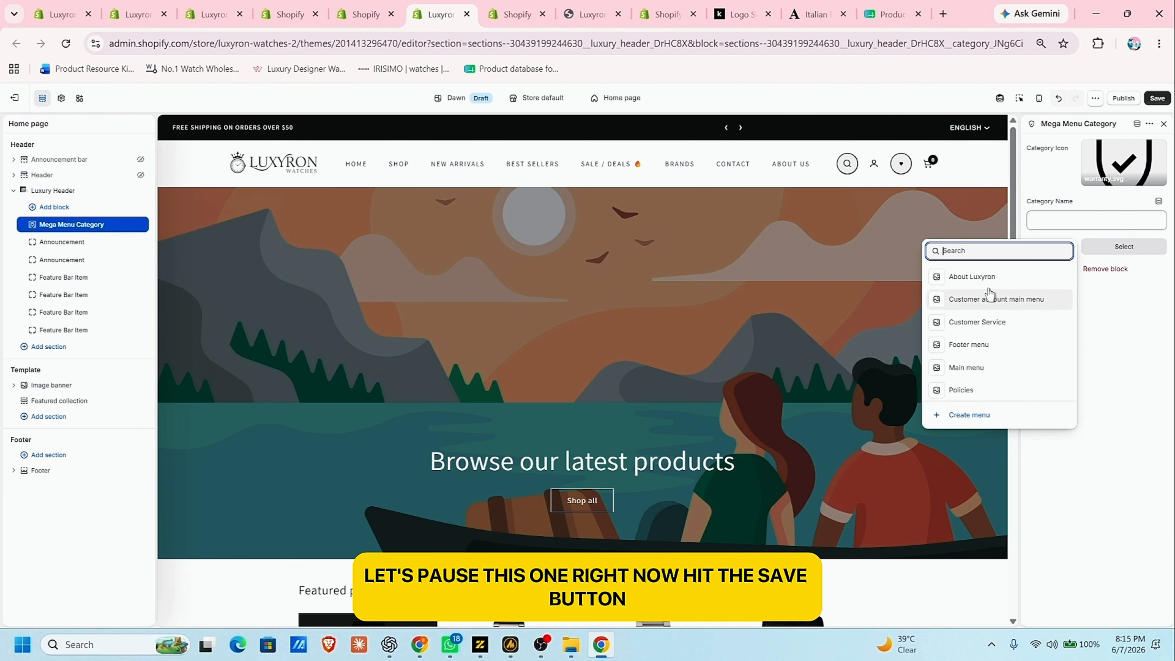
pyautogui.click(993, 278)
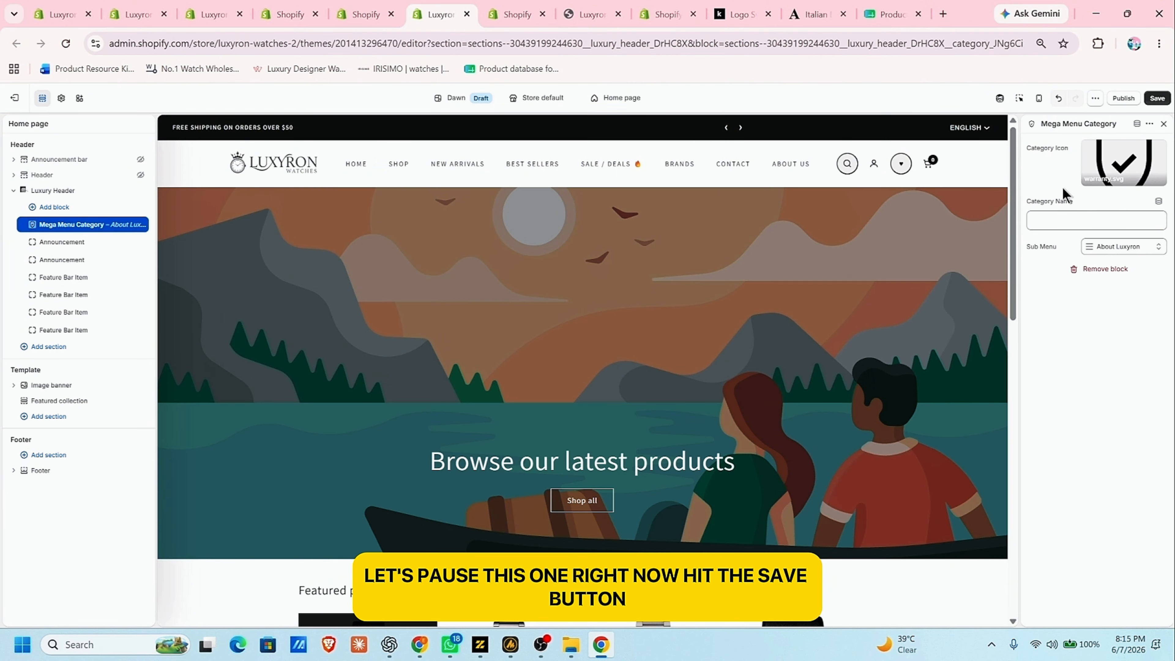
pyautogui.click(1155, 100)
pyautogui.click(1068, 222)
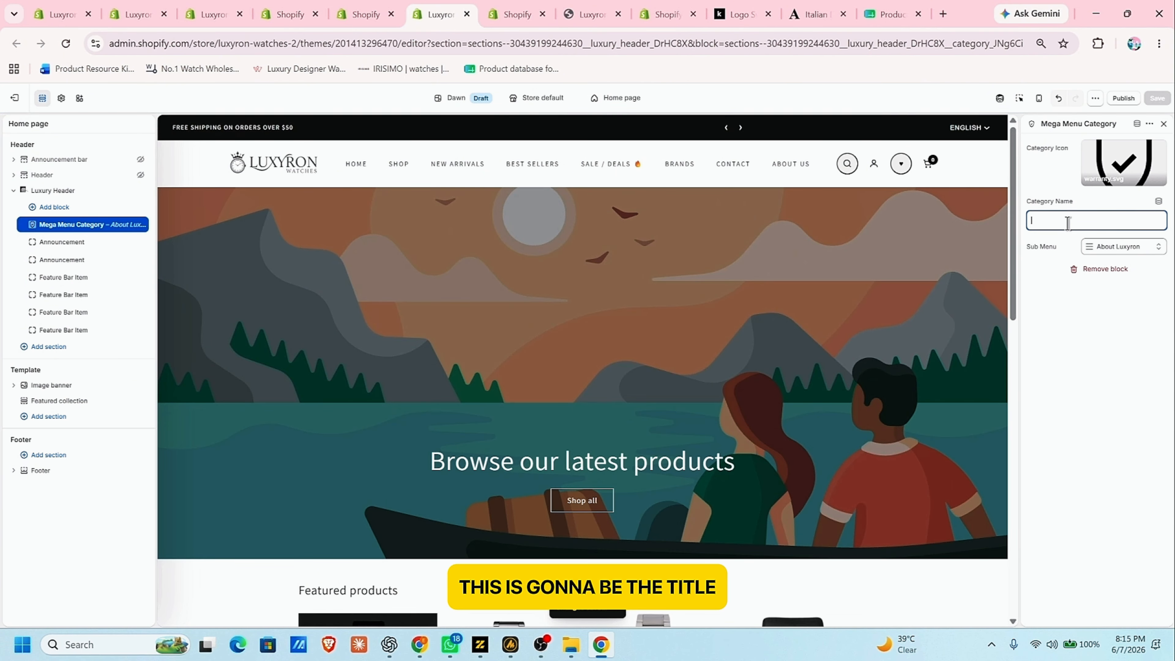
pyautogui.write('Main Category')
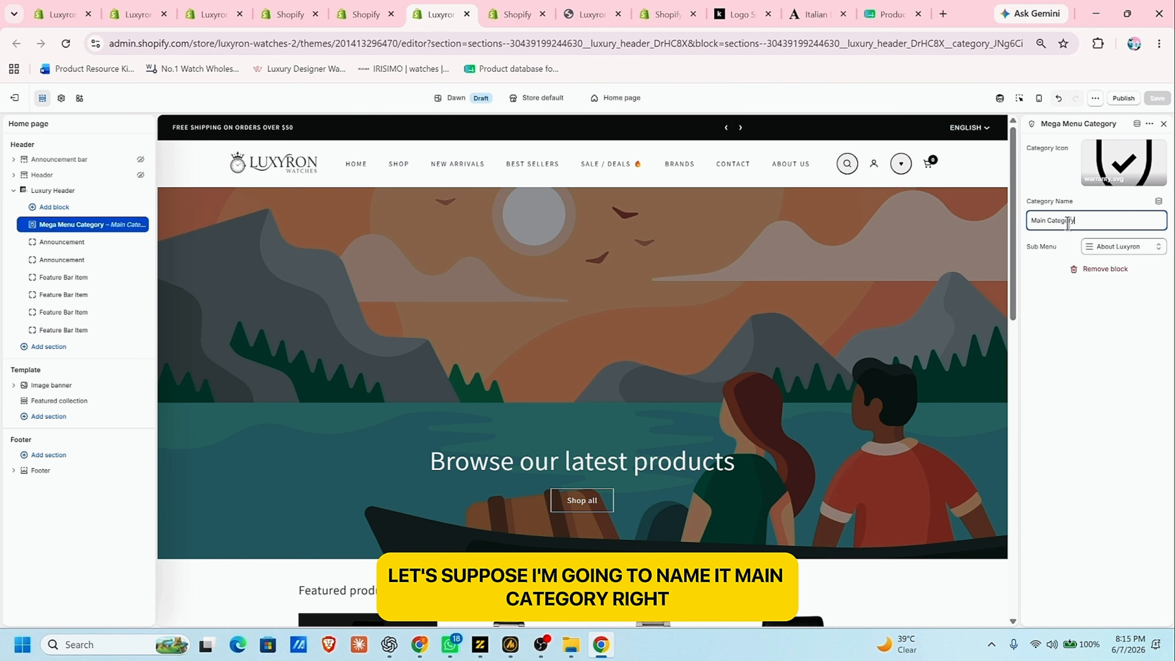
pyautogui.click(1155, 98)
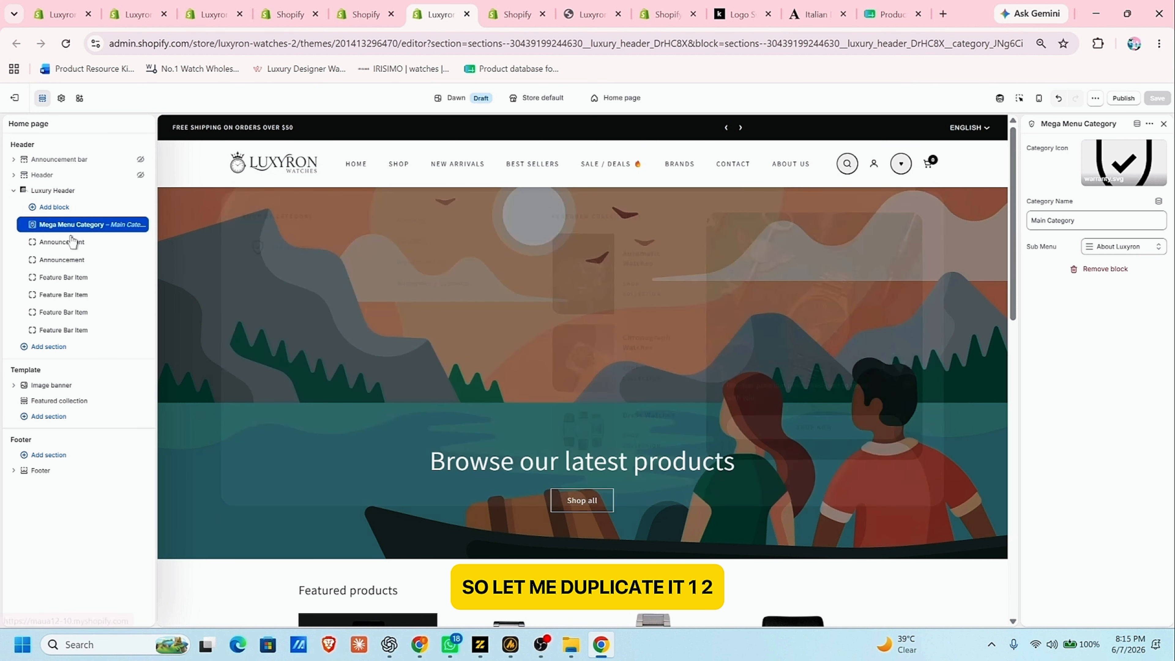
# - Duplicate the Main Category mega menu block four times and save the theme
pyautogui.click(1150, 124)
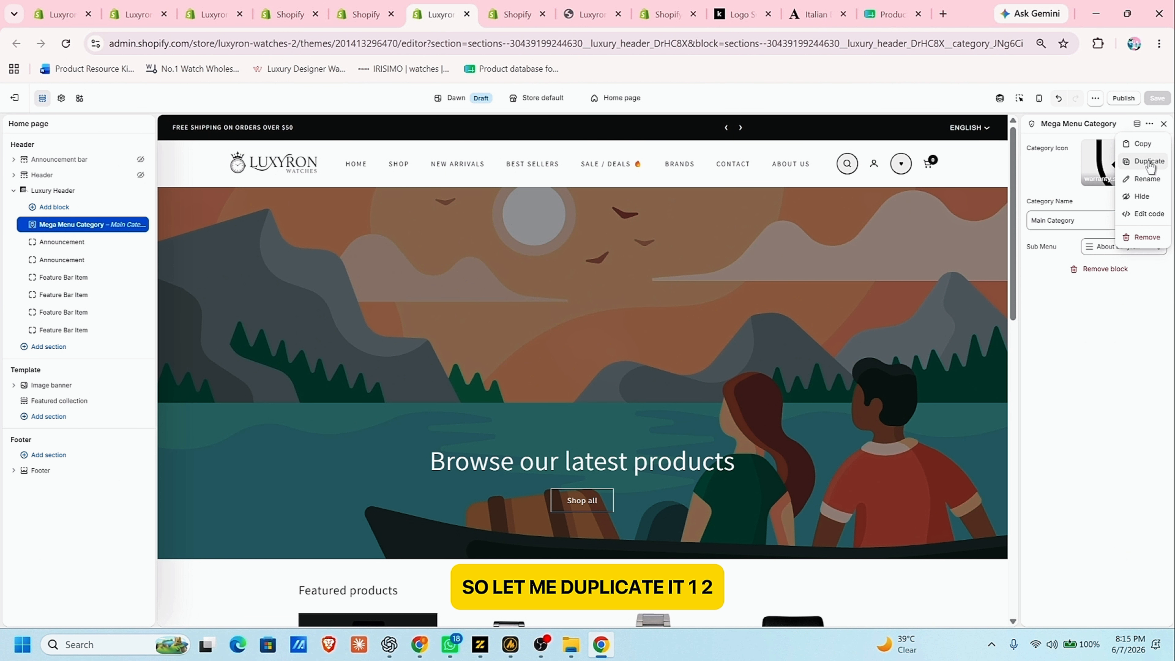
pyautogui.click(1149, 161)
pyautogui.click(1149, 124)
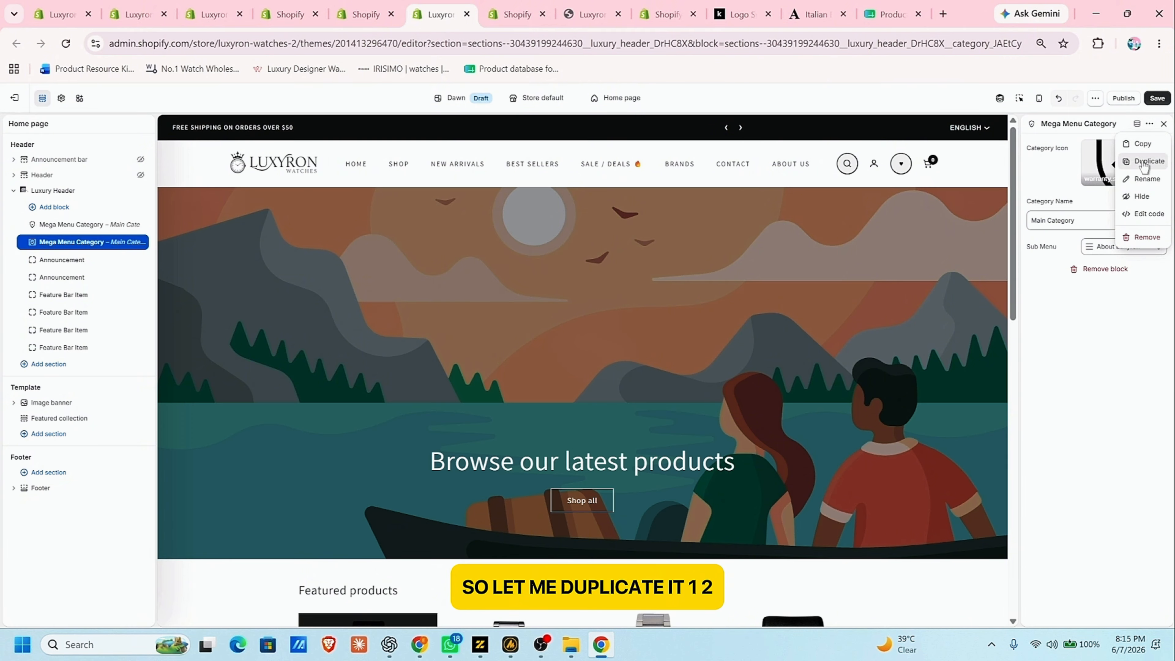
pyautogui.click(1149, 162)
pyautogui.click(1150, 124)
pyautogui.click(1149, 162)
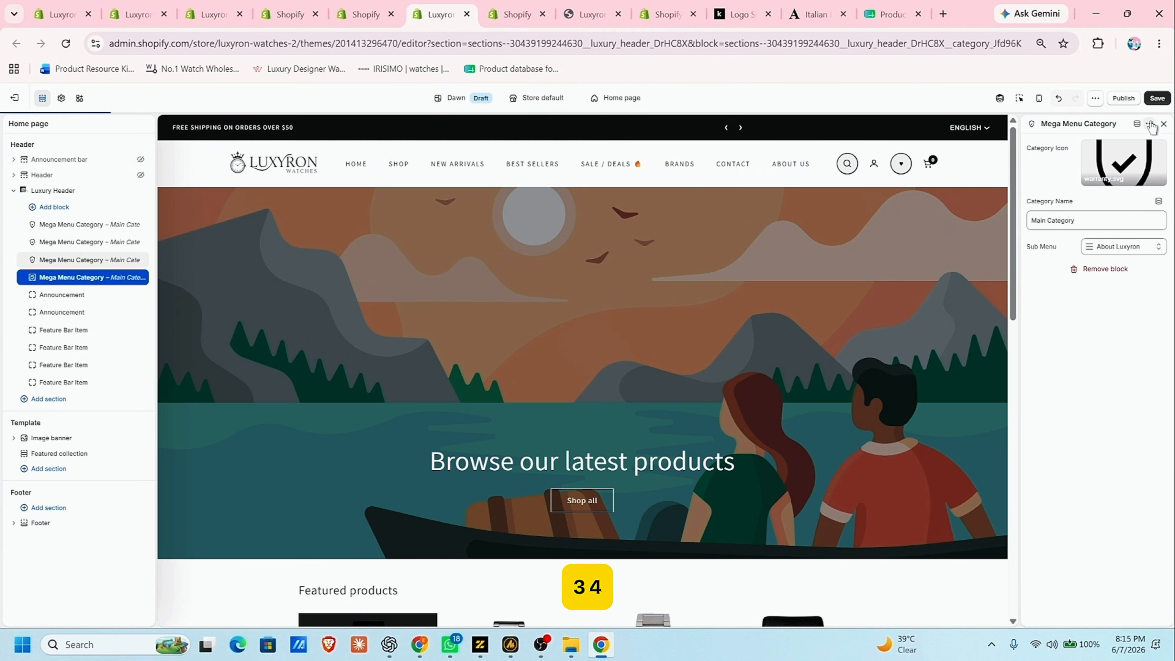
pyautogui.click(1150, 124)
pyautogui.click(1149, 161)
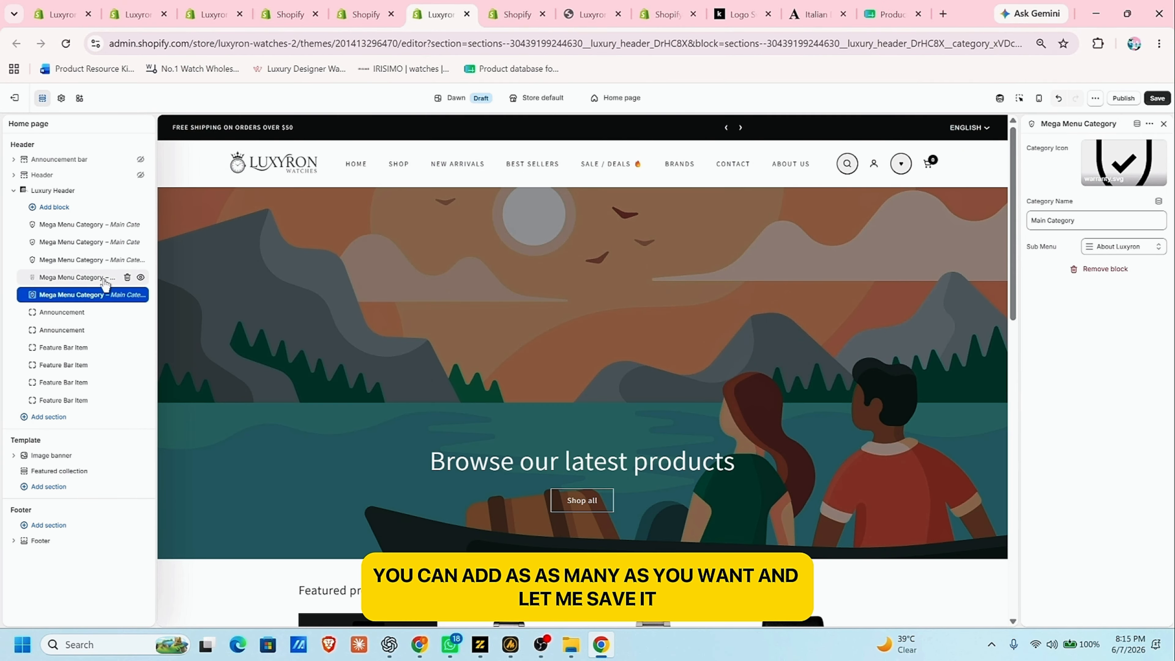
pyautogui.click(1157, 98)
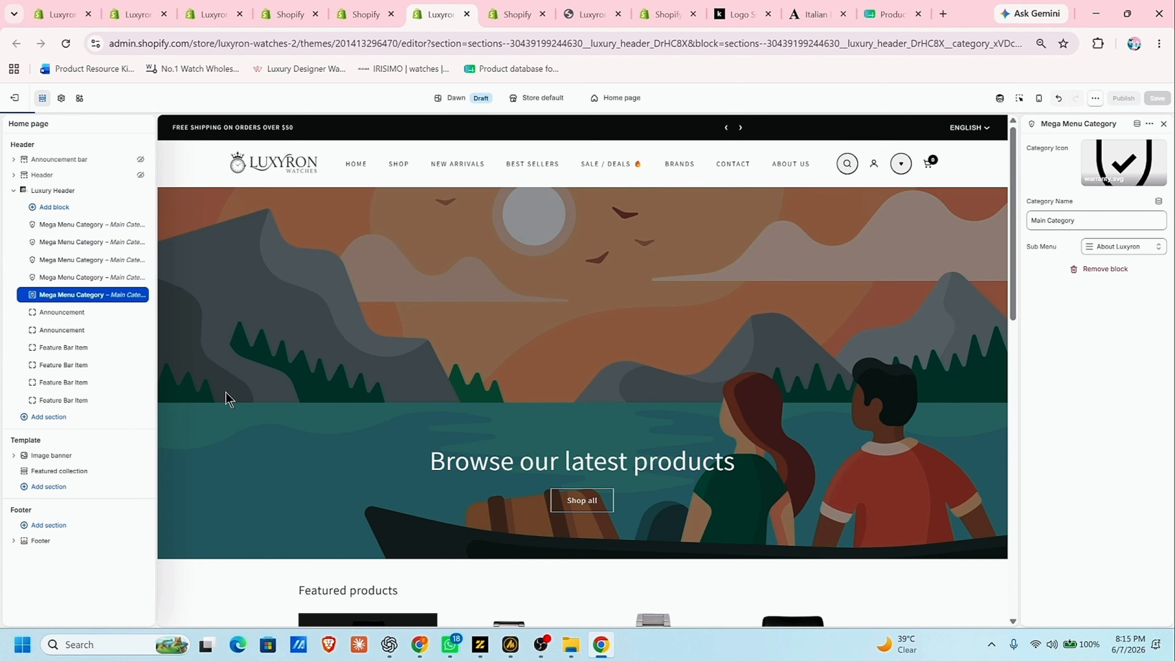
# - Rename the four duplicated mega menu categories "Main Category 1" through "Main Category 4", numbering from the lowest duplicate upward, and save the theme
pyautogui.click(72, 278)
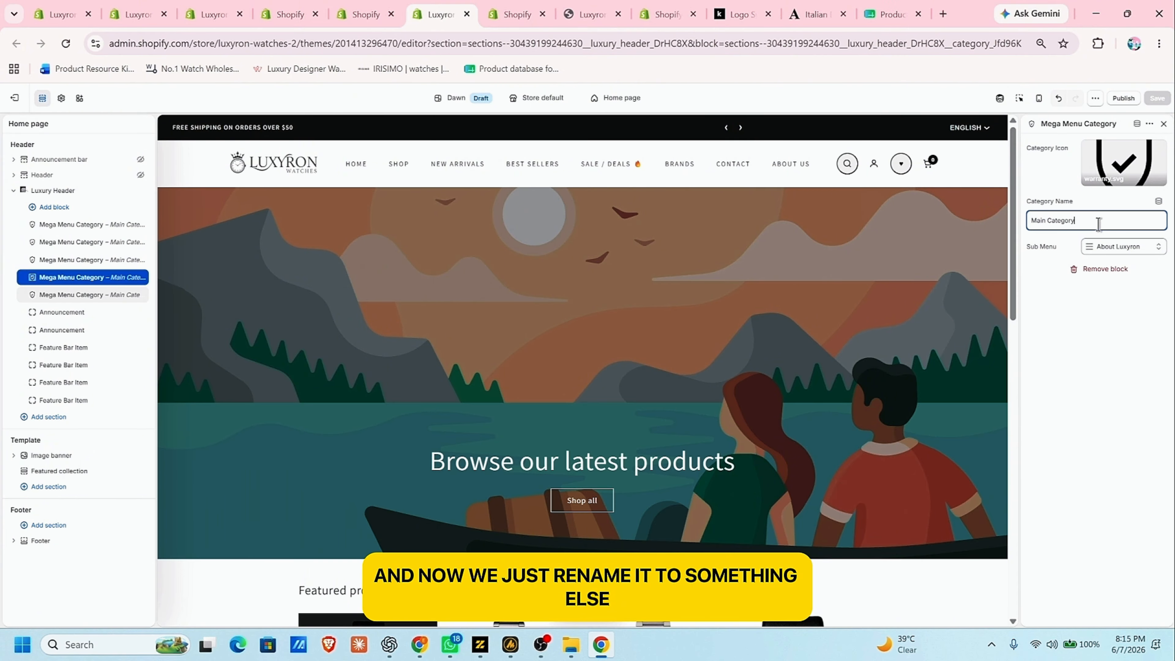
pyautogui.write('1')
pyautogui.click(95, 265)
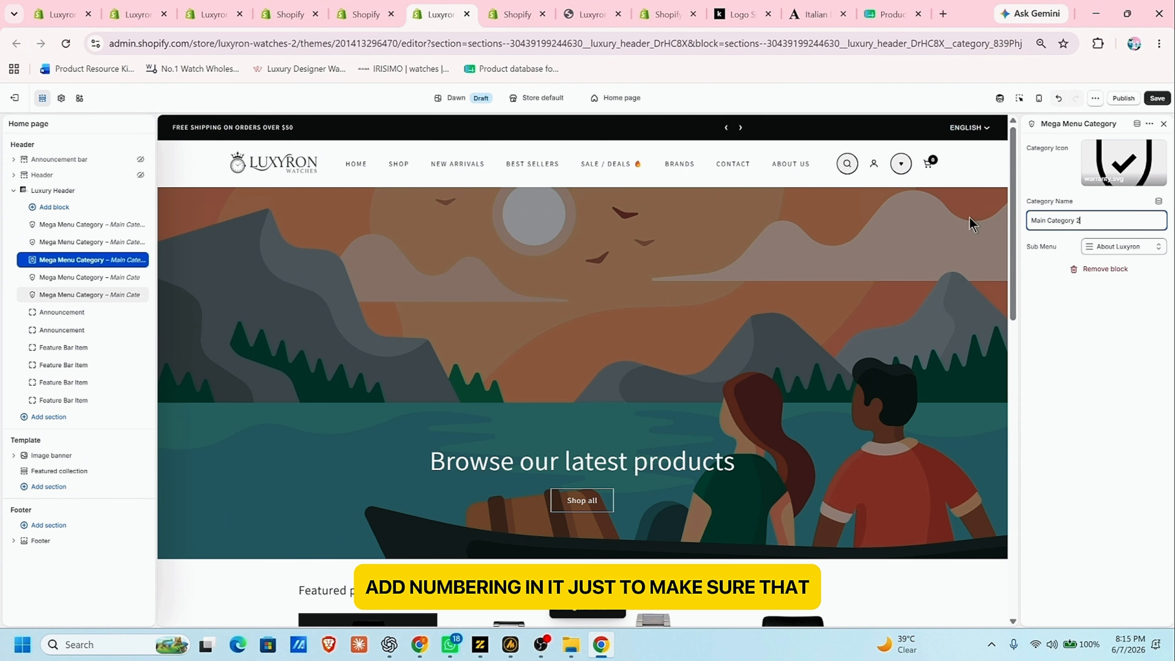
pyautogui.click(106, 242)
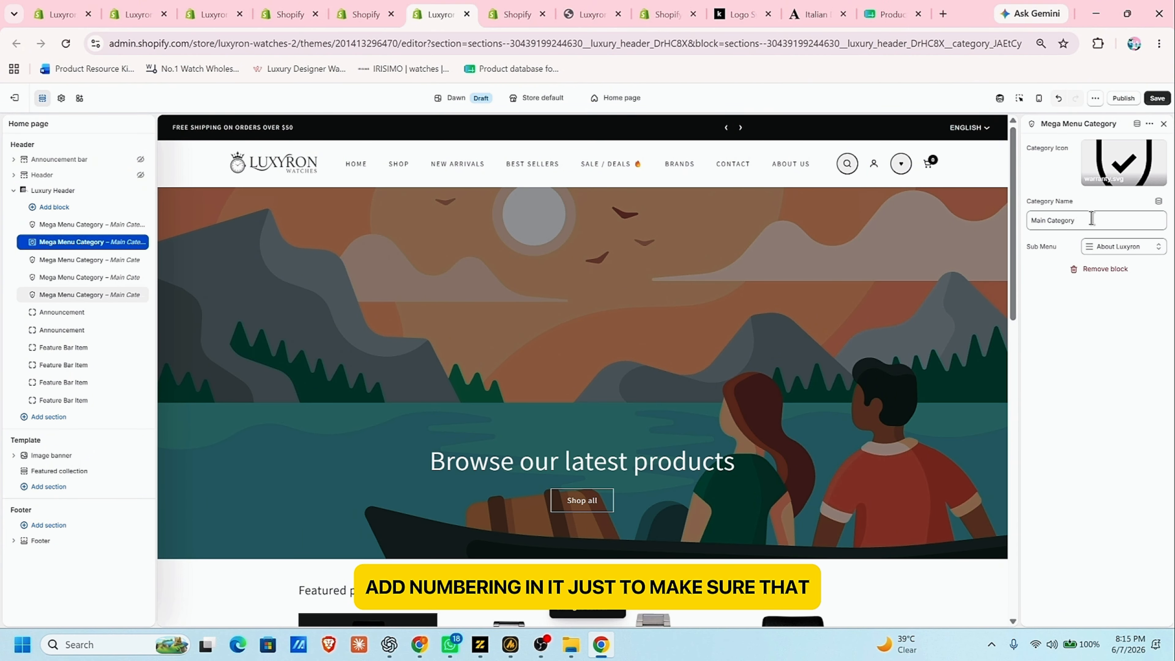
pyautogui.click(92, 224)
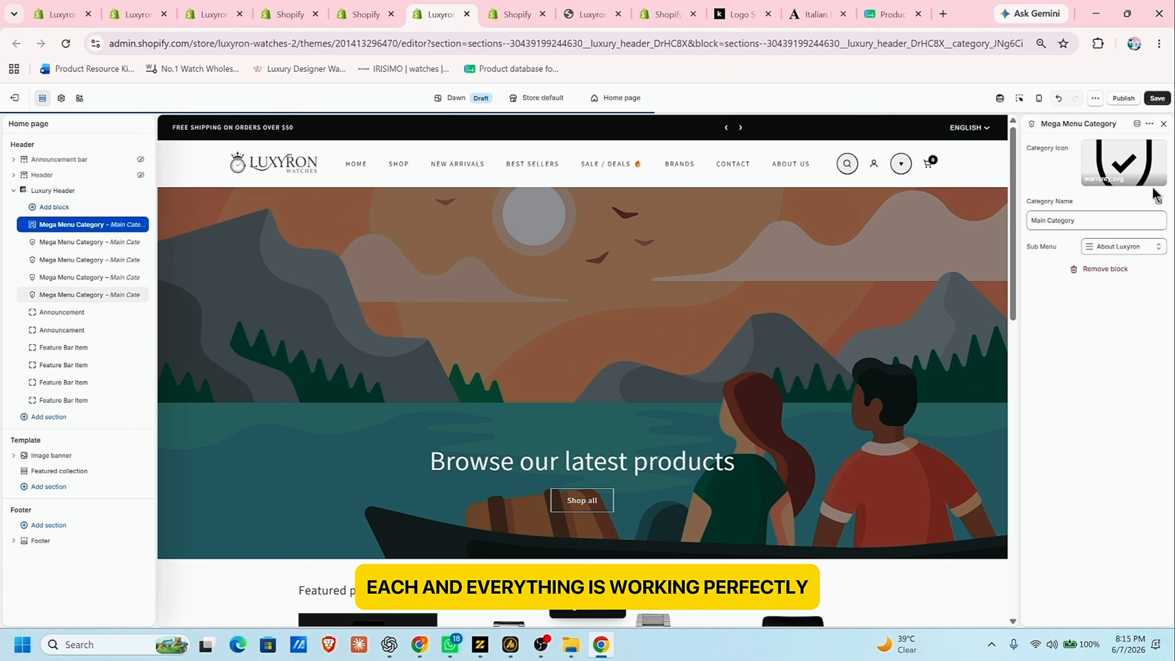
pyautogui.click(1095, 222)
pyautogui.write('4')
pyautogui.click(1157, 98)
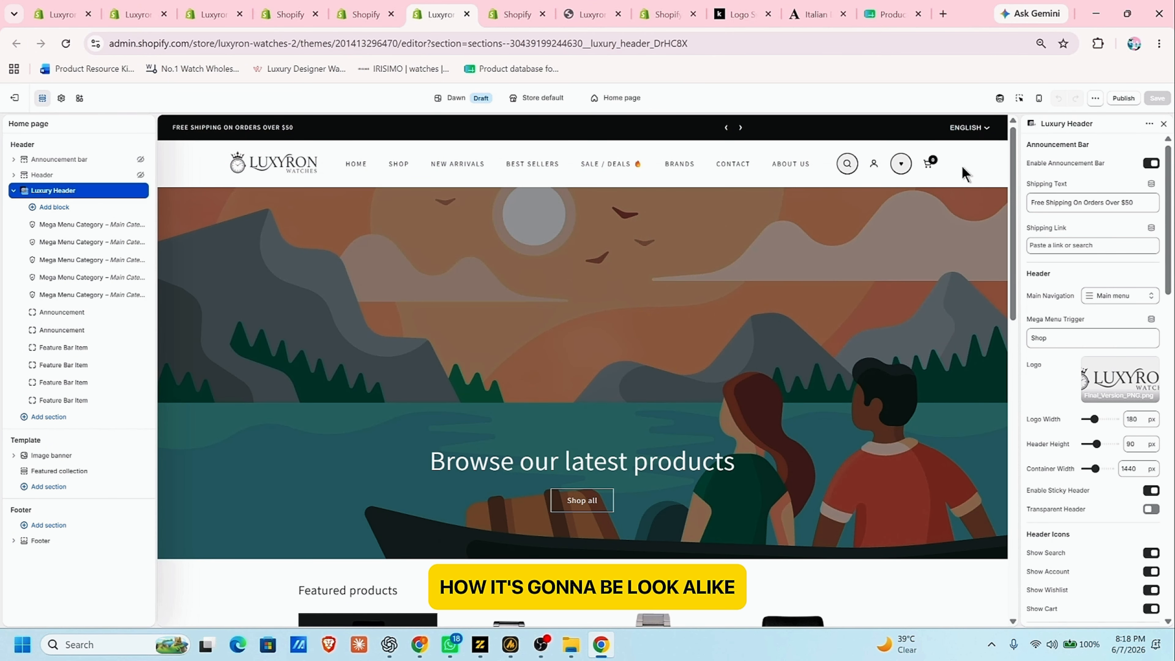
# - Check the Luxury Header in mobile preview, opening its menu drawer and expanding and collapsing Shop, and return to desktop preview
pyautogui.click(1038, 105)
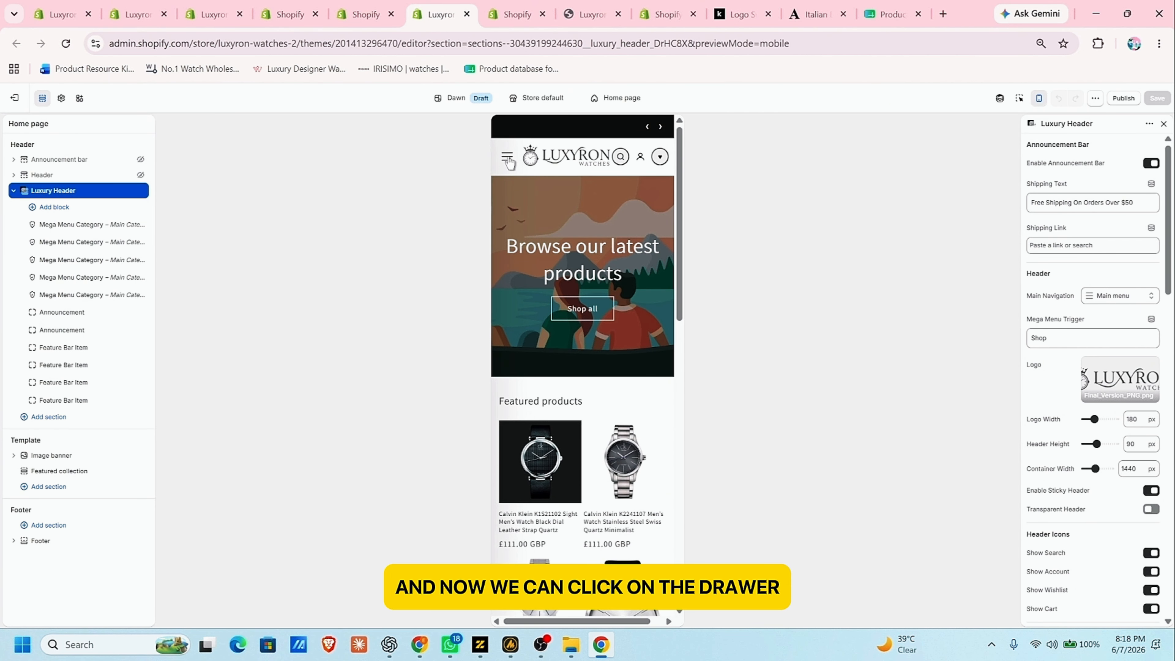
pyautogui.click(507, 159)
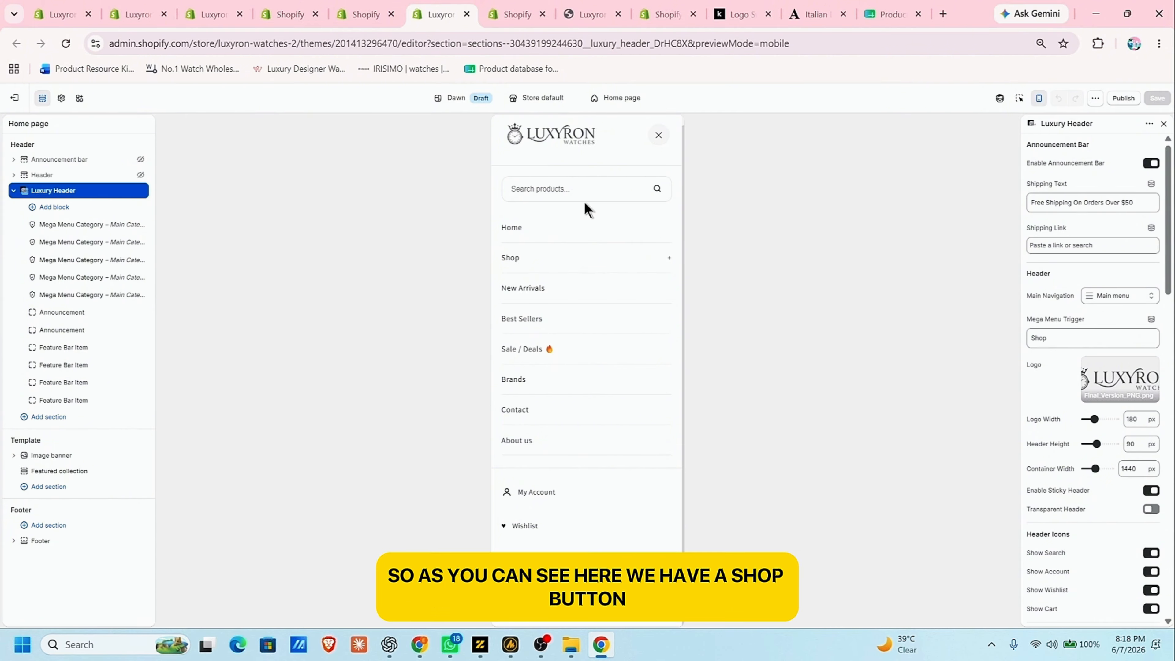
pyautogui.click(585, 261)
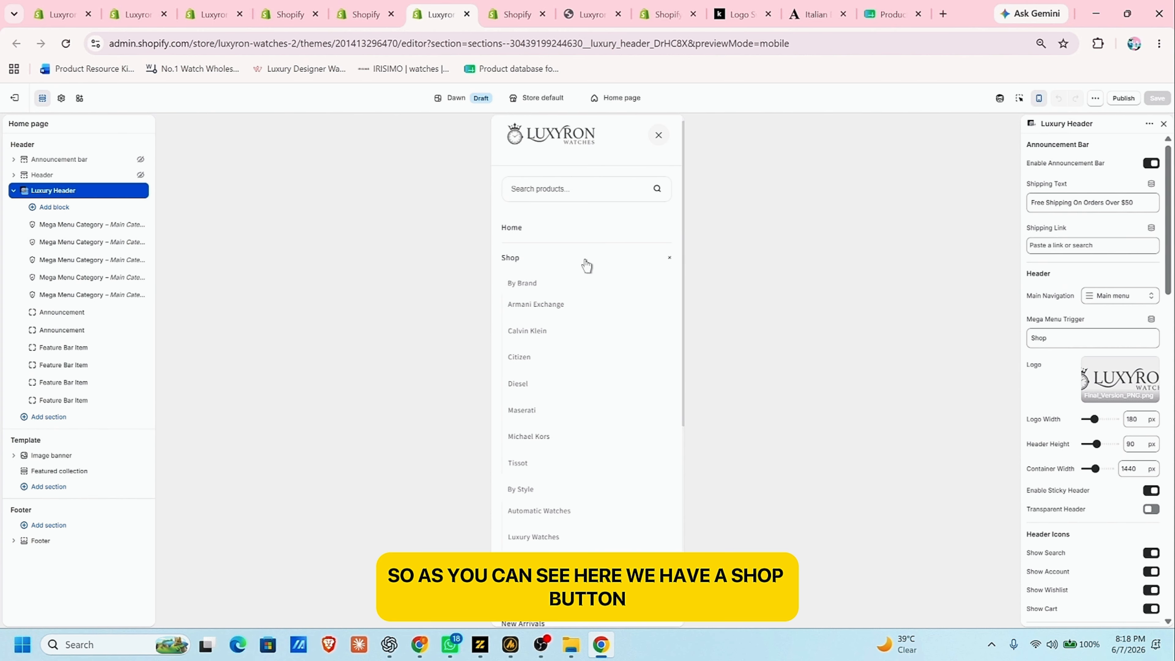
pyautogui.click(586, 265)
pyautogui.click(588, 265)
pyautogui.scroll(-6, 599, 255)
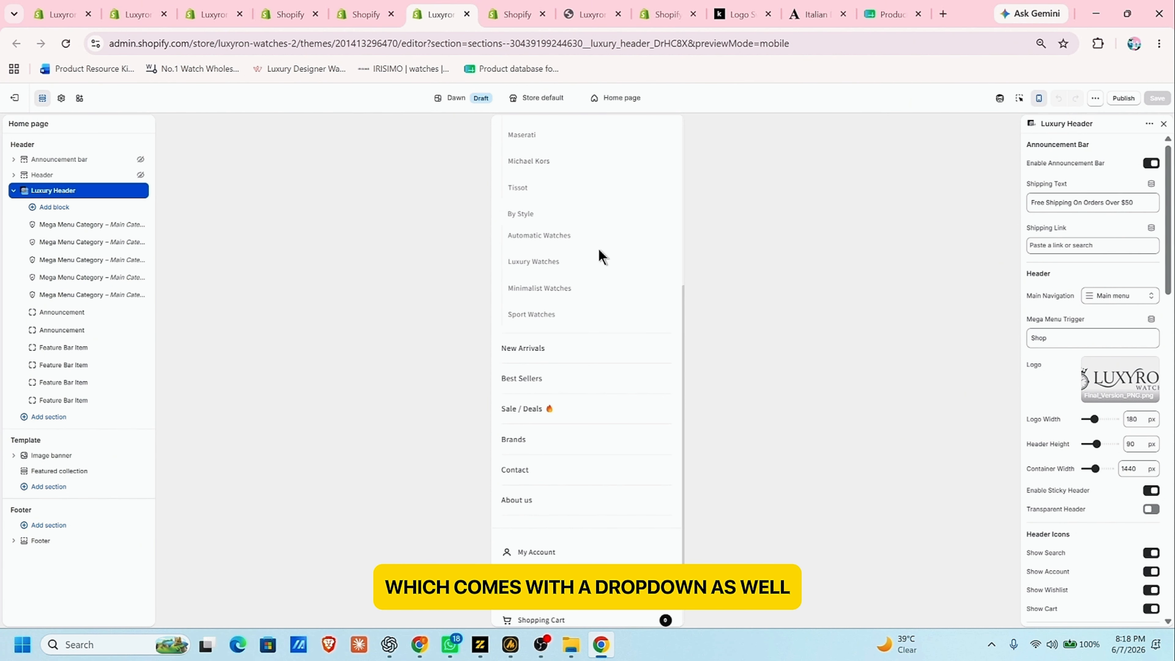
pyautogui.scroll(6, 599, 251)
pyautogui.click(601, 258)
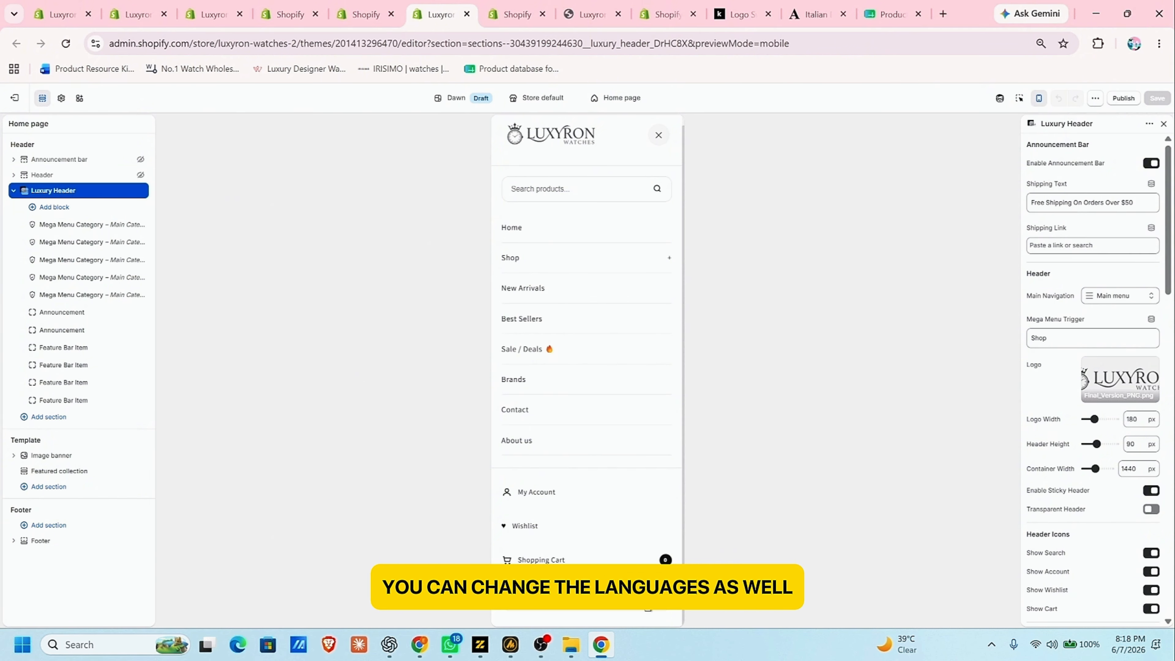
pyautogui.scroll(1, 586, 449)
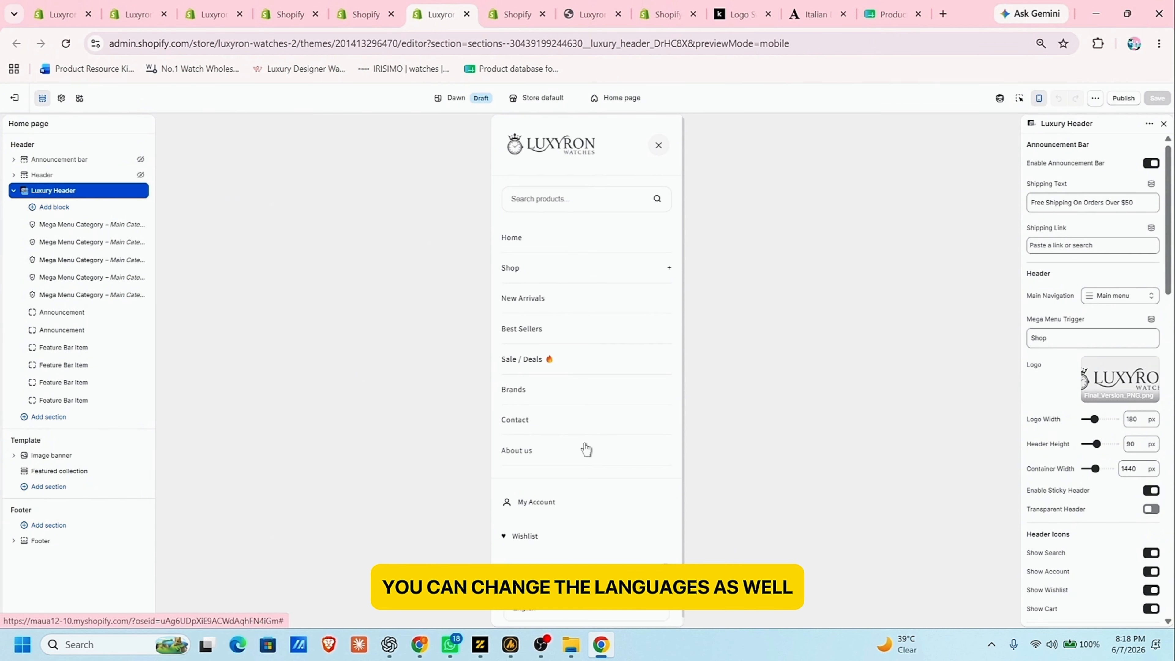
pyautogui.click(658, 148)
pyautogui.click(1036, 104)
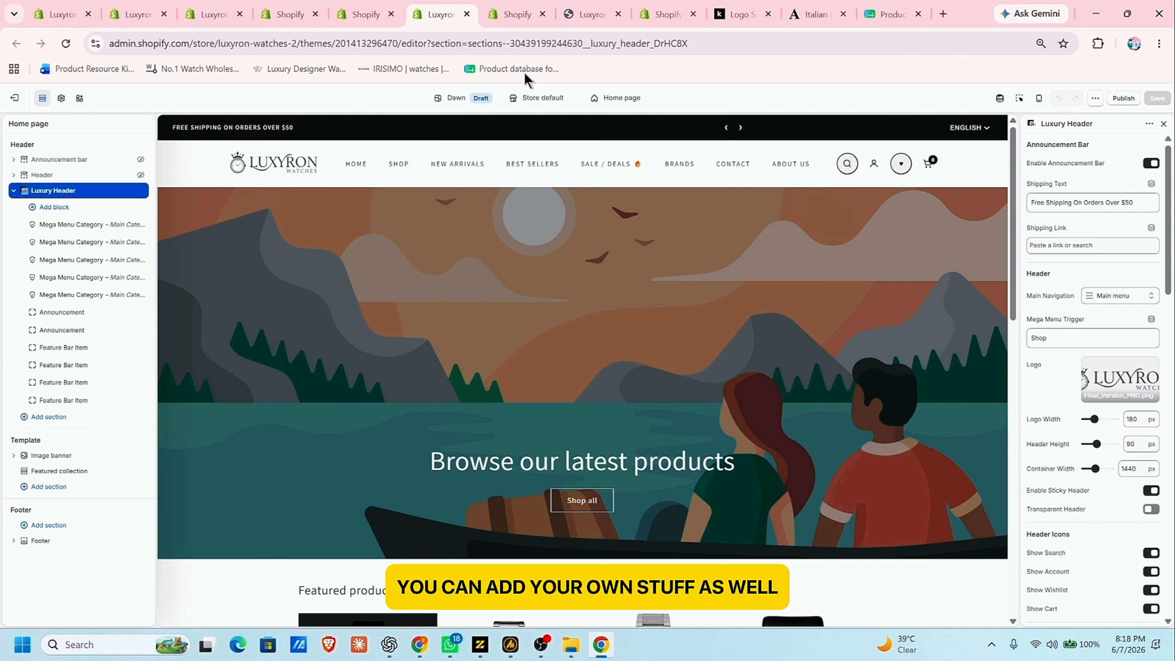
# - Switch to the theme's code editor and look through the luxury-header.liquid section code
pyautogui.click(513, 13)
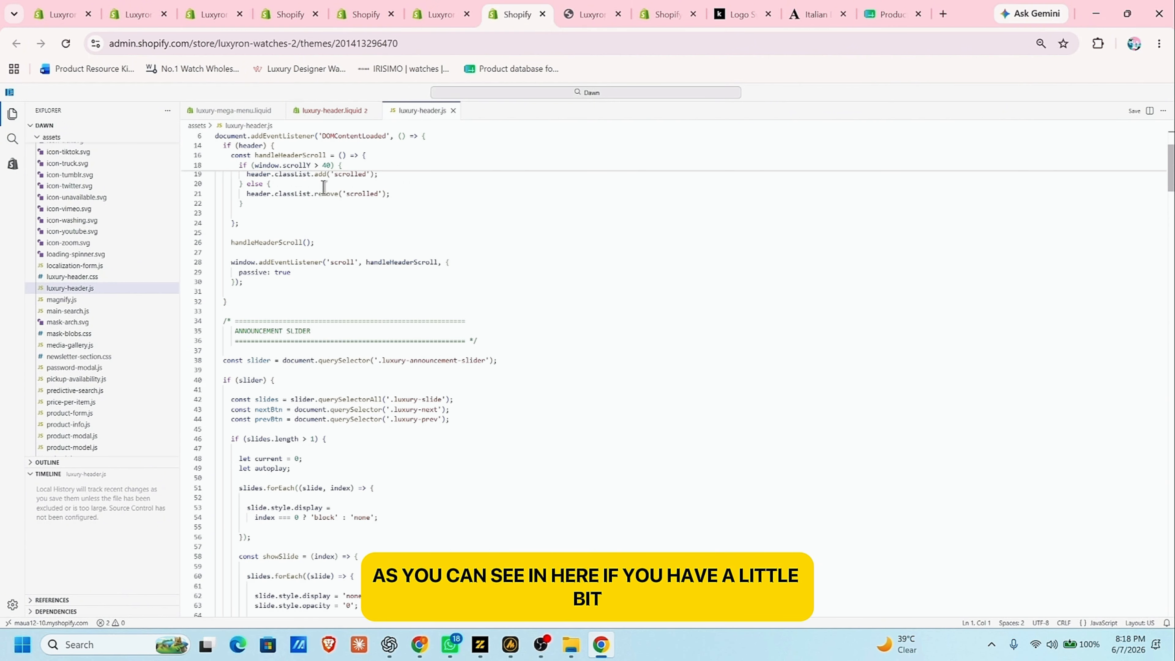
pyautogui.click(325, 116)
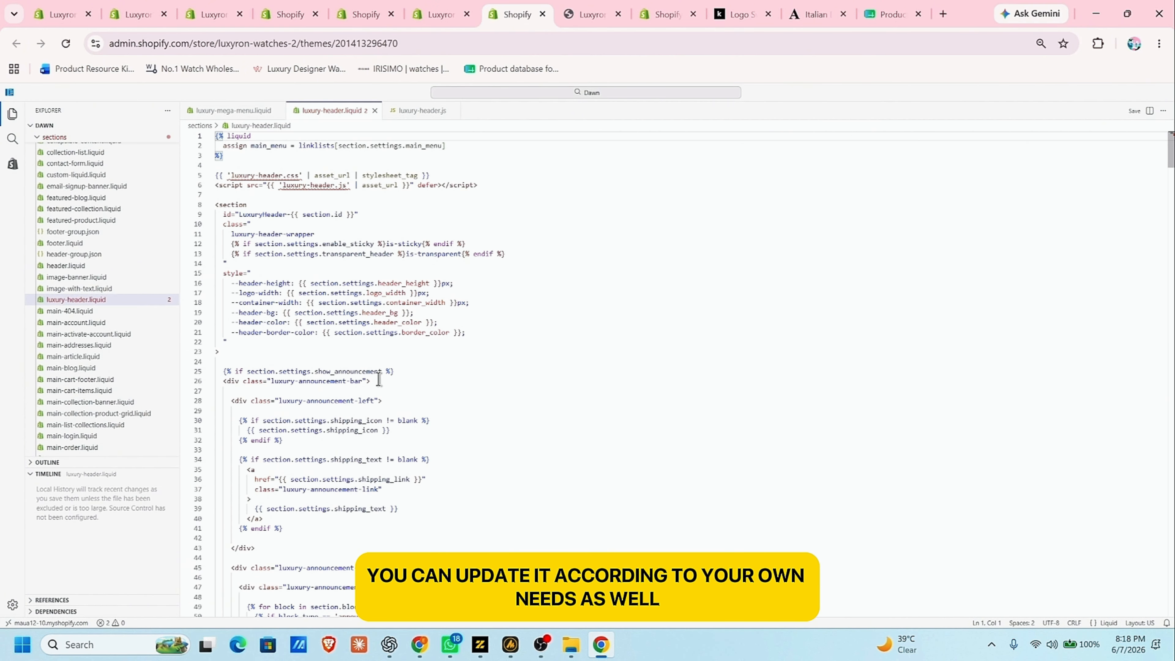
pyautogui.scroll(-10, 363, 322)
pyautogui.scroll(10, 365, 319)
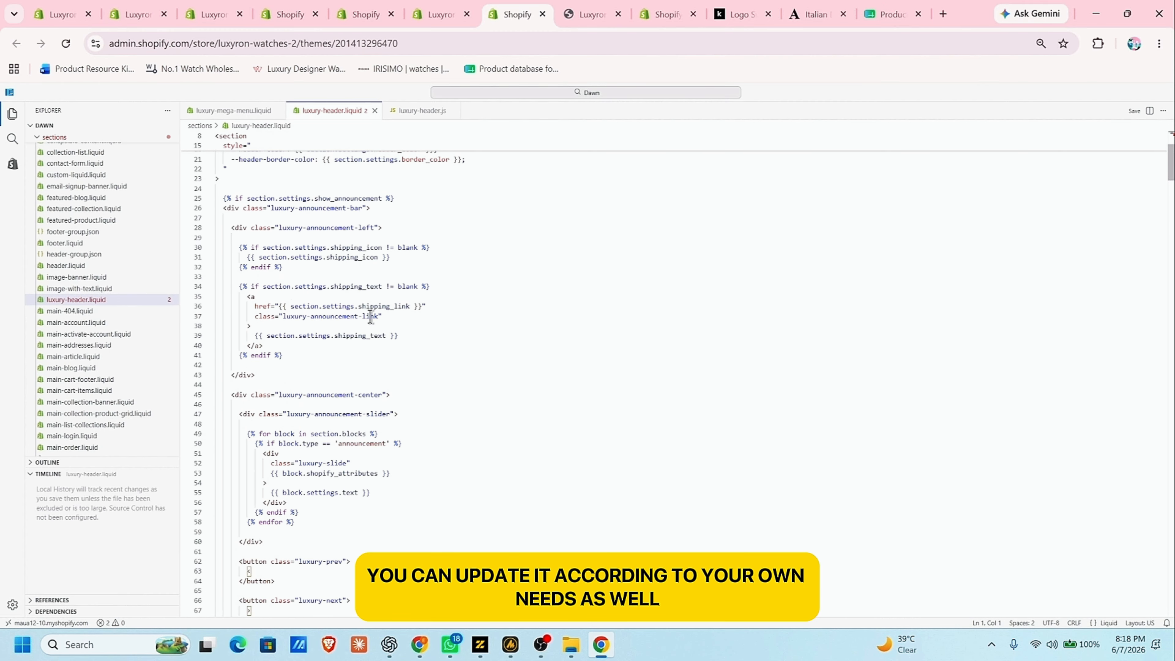
# - Return to the theme editor and display the Shop mega menu in the desktop preview
pyautogui.click(426, 7)
pyautogui.moveTo(399, 163)
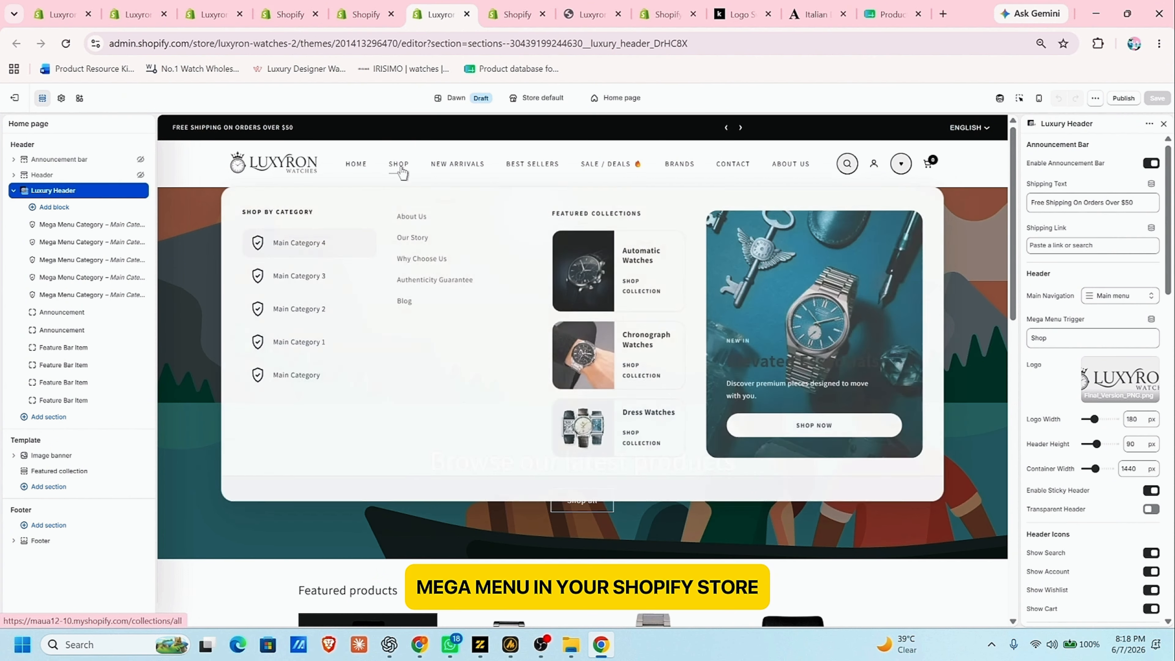